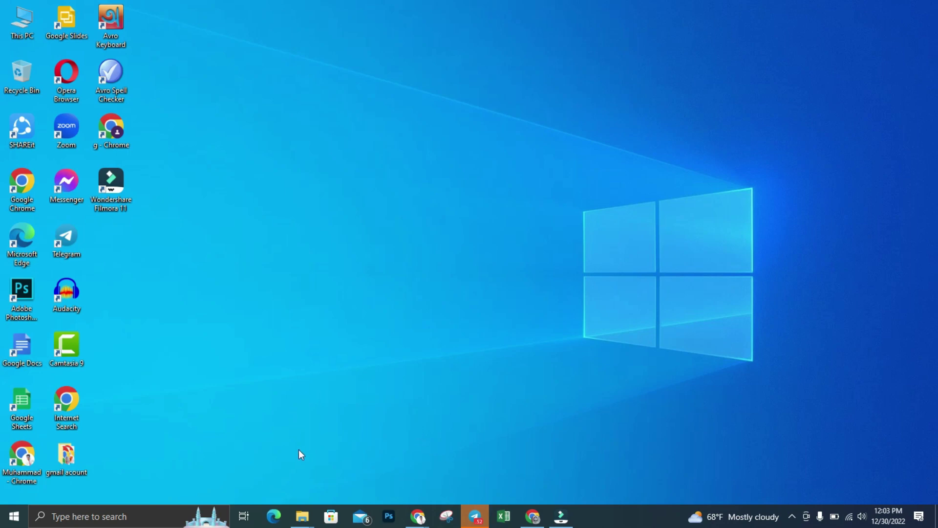
Bring up the Chrome window with the Fiverr profile page and view the options in the account menu.
{"action": "double_click", "coordinate": [24, 456]}
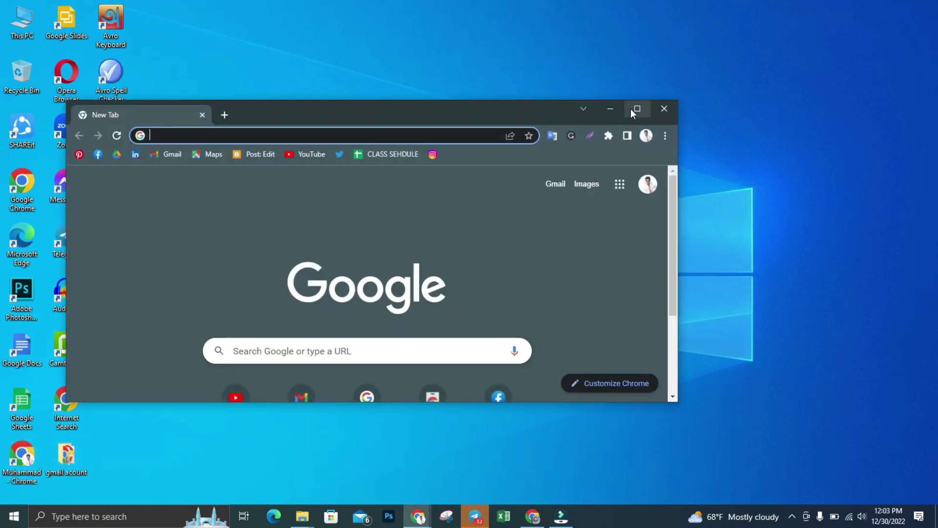
{"action": "left_click", "coordinate": [670, 108]}
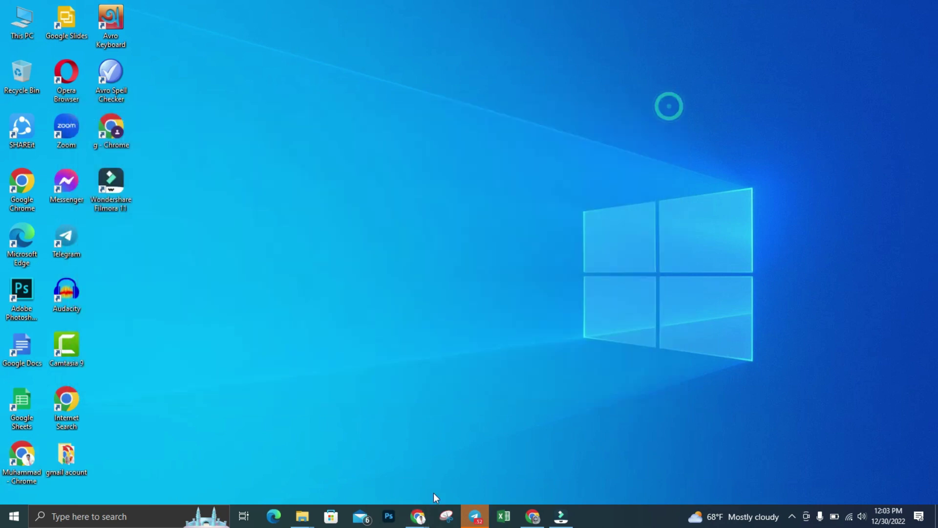
{"action": "mouse_move", "coordinate": [418, 517]}
{"action": "left_click", "coordinate": [489, 469]}
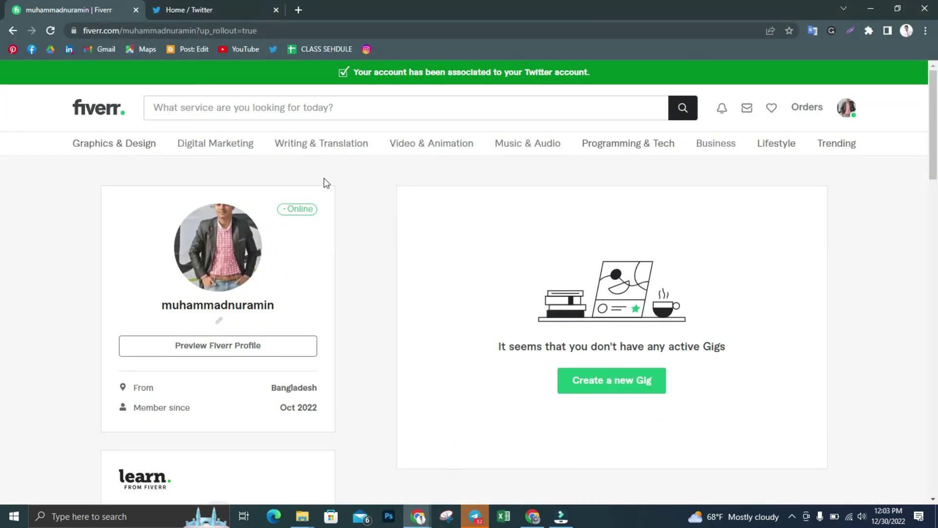
{"action": "left_click", "coordinate": [846, 109]}
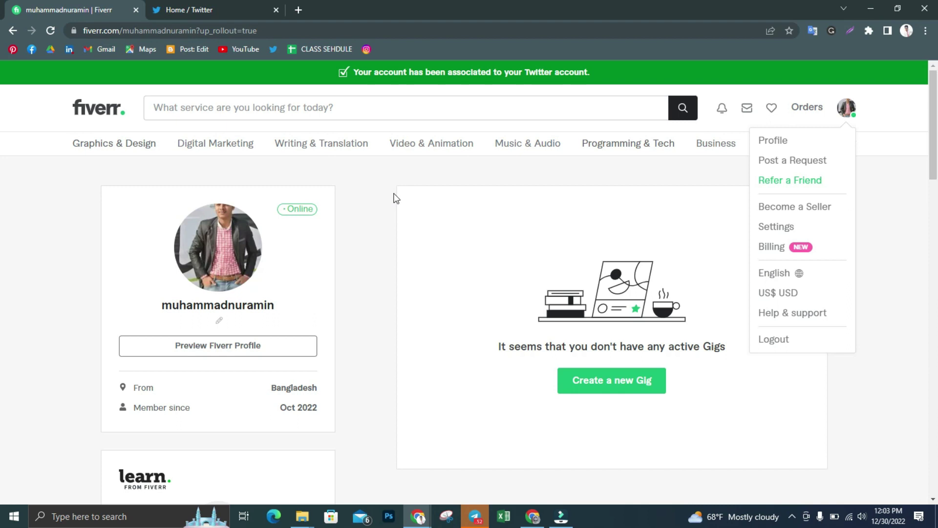
{"action": "double_click", "coordinate": [383, 174]}
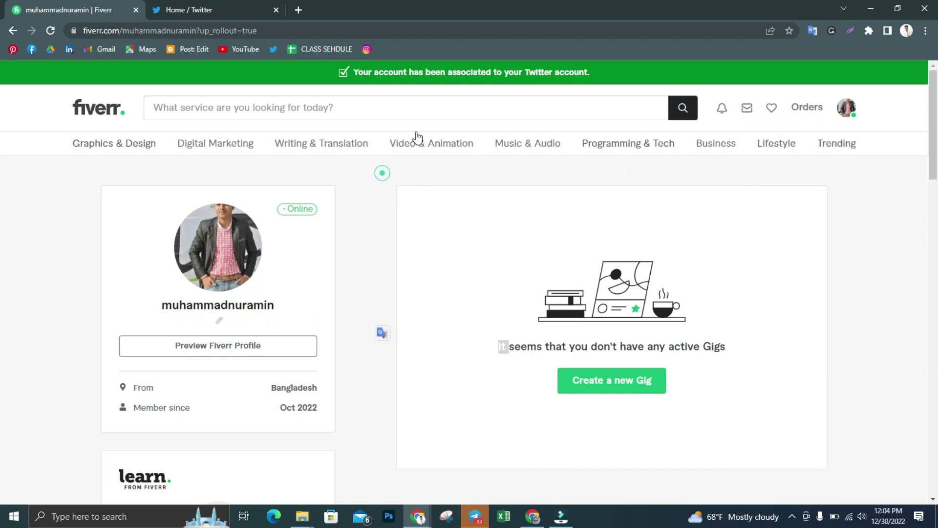
Start a screenshot capture and select an area of about 1558 × 814 px covering most of the Fiverr profile page.
{"action": "left_click", "coordinate": [794, 517]}
{"action": "left_click", "coordinate": [804, 469]}
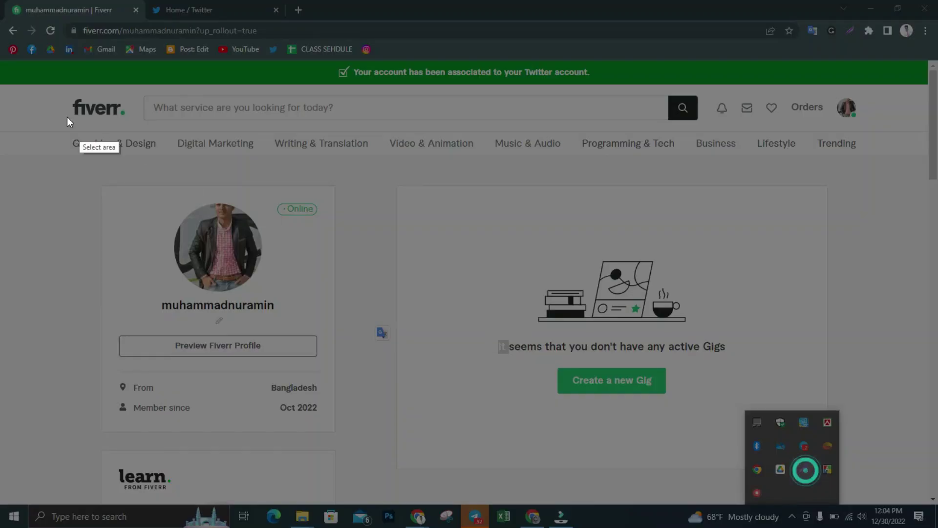
{"action": "left_click_drag", "start_coordinate": [19, 3], "coordinate": [489, 371]}
{"action": "left_click_drag", "start_coordinate": [562, 412], "coordinate": [933, 480]}
{"action": "mouse_move", "coordinate": [820, 97]}
{"action": "left_mouse_down"}
{"action": "mouse_move", "coordinate": [826, 87]}
{"action": "mouse_move", "coordinate": [845, 106]}
{"action": "mouse_move", "coordinate": [817, 112]}
{"action": "left_mouse_up"}
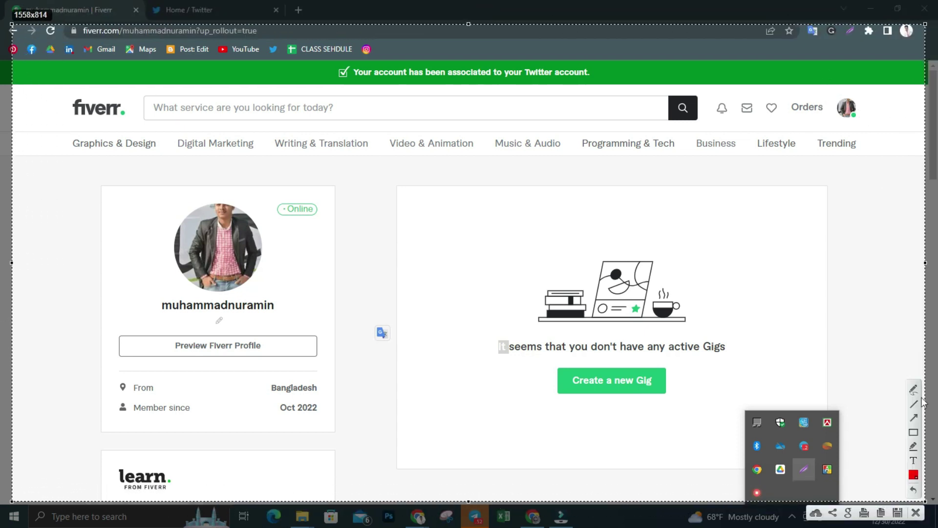
Draw red rectangles around the avatar, Orders, favorites, messages, notifications and the profile card, and discard the capture.
{"action": "left_click", "coordinate": [914, 432]}
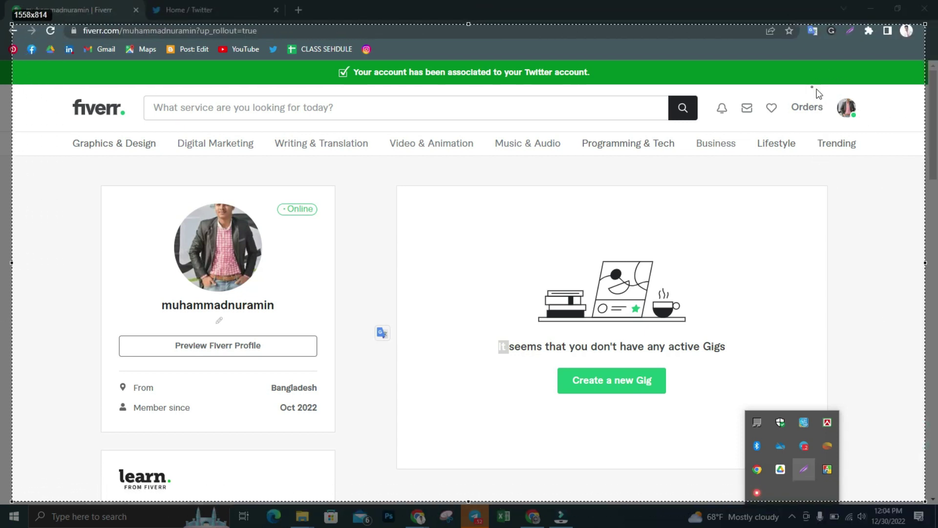
{"action": "left_click_drag", "start_coordinate": [812, 87], "coordinate": [870, 128]}
{"action": "left_click_drag", "start_coordinate": [782, 89], "coordinate": [830, 132]}
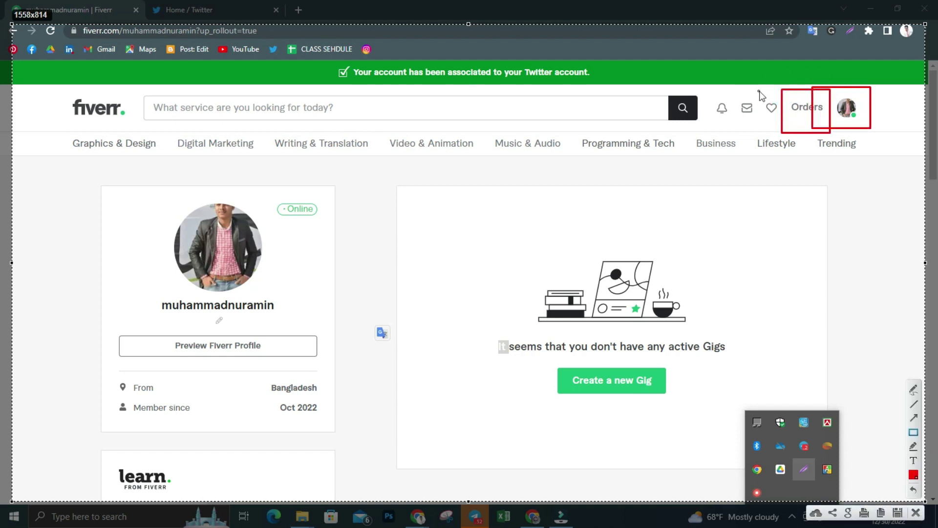
{"action": "left_click_drag", "start_coordinate": [759, 92], "coordinate": [784, 126]}
{"action": "left_click_drag", "start_coordinate": [736, 82], "coordinate": [761, 124]}
{"action": "left_click_drag", "start_coordinate": [702, 88], "coordinate": [738, 130]}
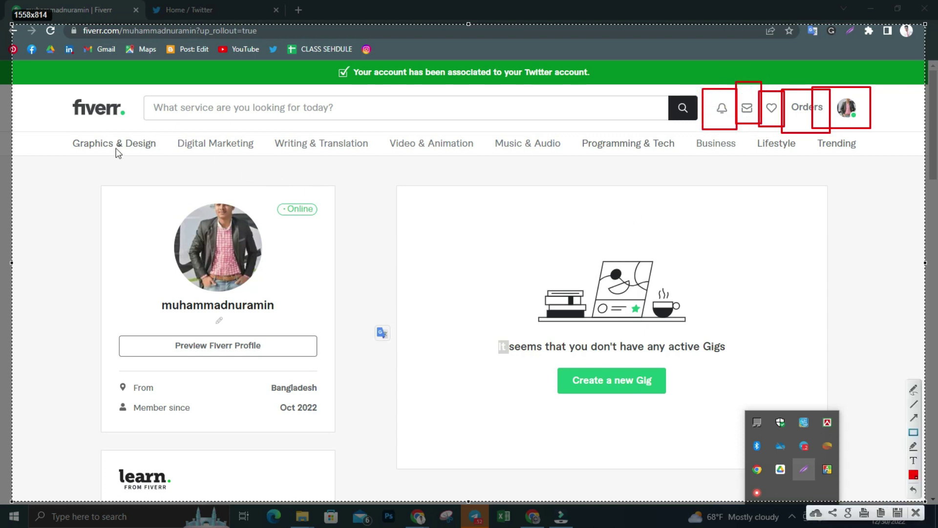
{"action": "left_click_drag", "start_coordinate": [92, 158], "coordinate": [380, 450]}
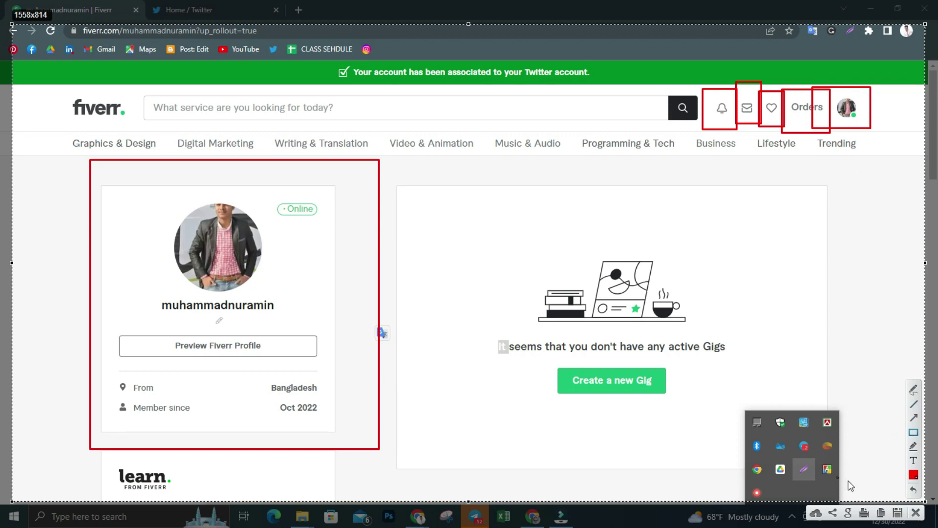
{"action": "left_click", "coordinate": [916, 512]}
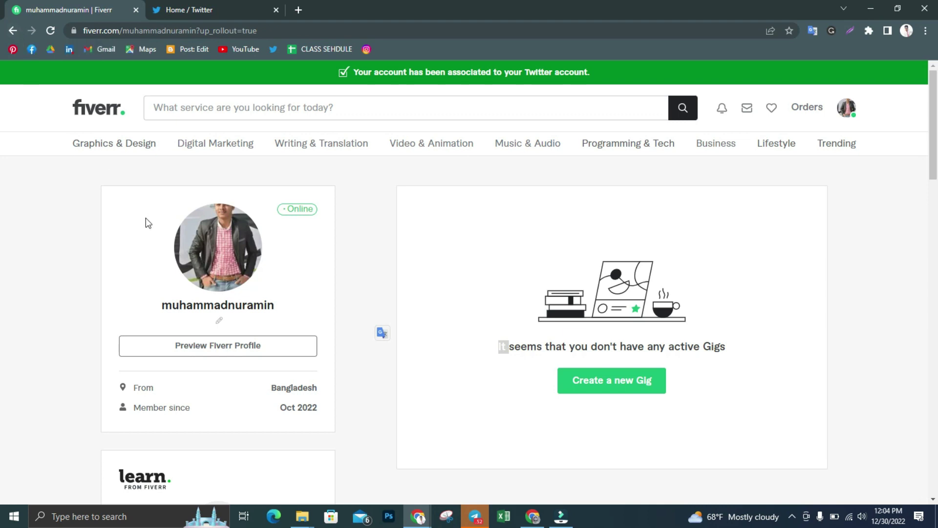
Open the Learn from Fiverr enrollment page, look through its courses and return to the seller profile.
{"action": "scroll", "coordinate": [146, 218], "scroll_direction": "down", "scroll_amount": 1}
{"action": "scroll", "coordinate": [145, 218], "scroll_direction": "down", "scroll_amount": 2}
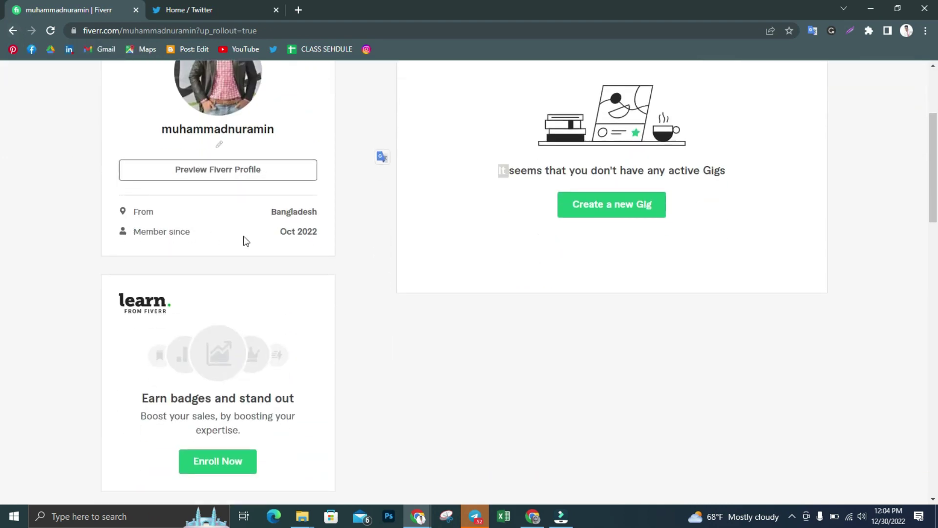
{"action": "scroll", "coordinate": [210, 286], "scroll_direction": "down", "scroll_amount": 2}
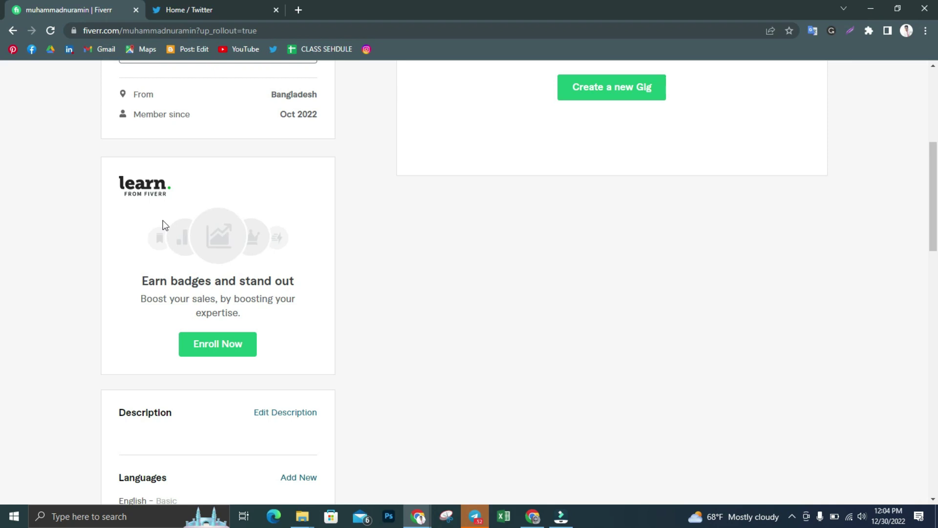
{"action": "left_click", "coordinate": [218, 351]}
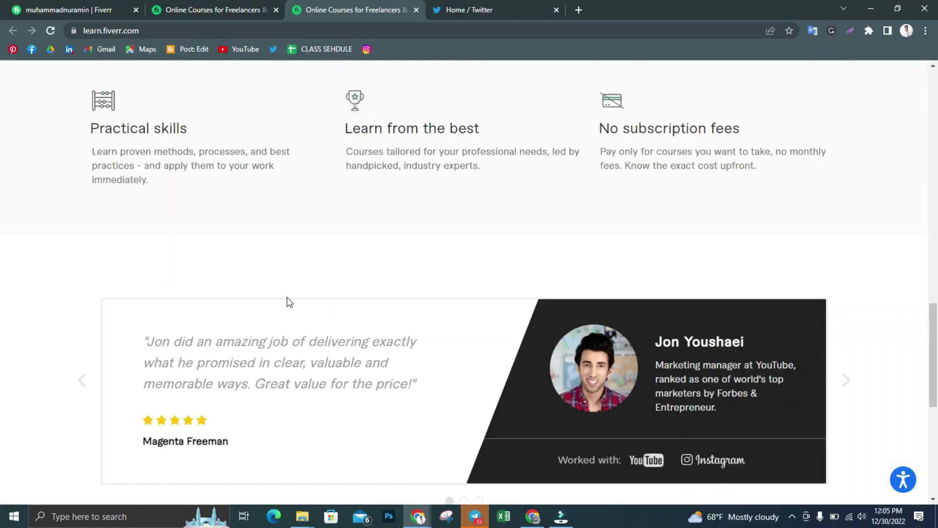
{"action": "scroll", "coordinate": [231, 296], "scroll_direction": "up", "scroll_amount": 5}
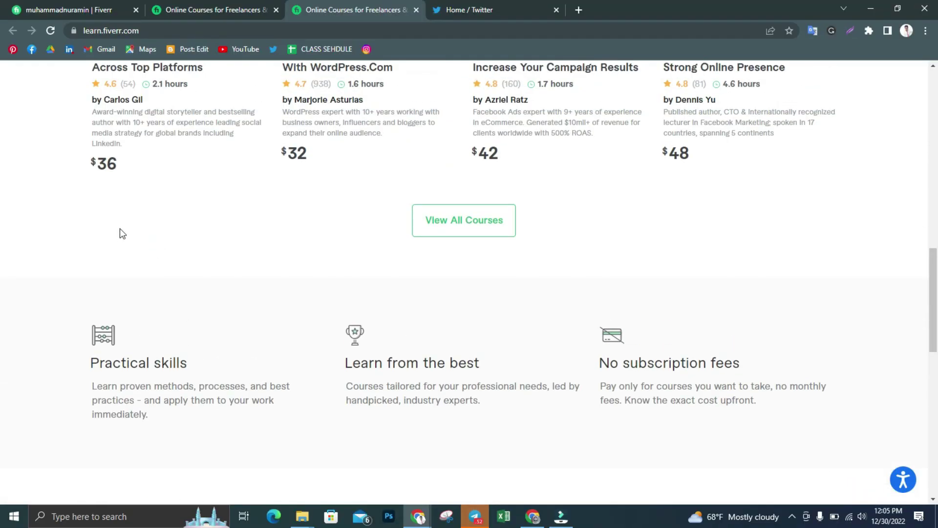
{"action": "scroll", "coordinate": [119, 228], "scroll_direction": "up", "scroll_amount": 10}
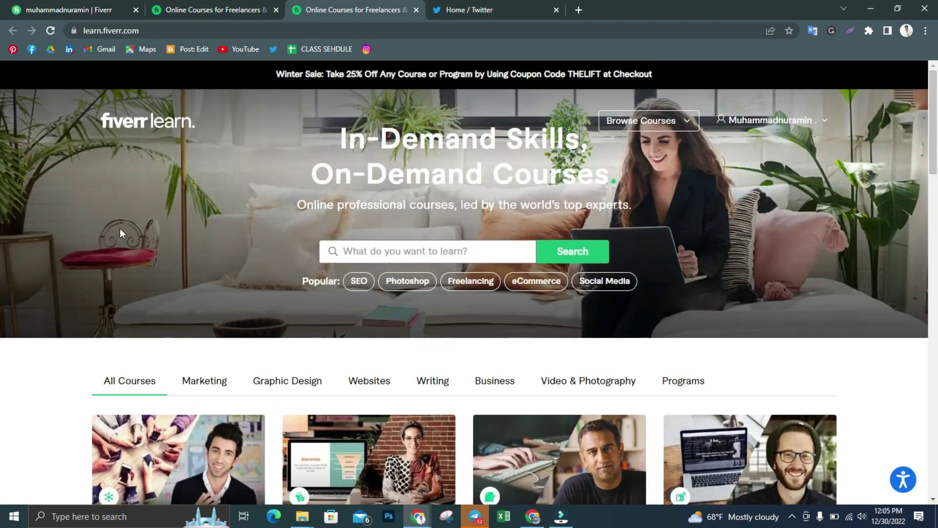
{"action": "left_click", "coordinate": [217, 9]}
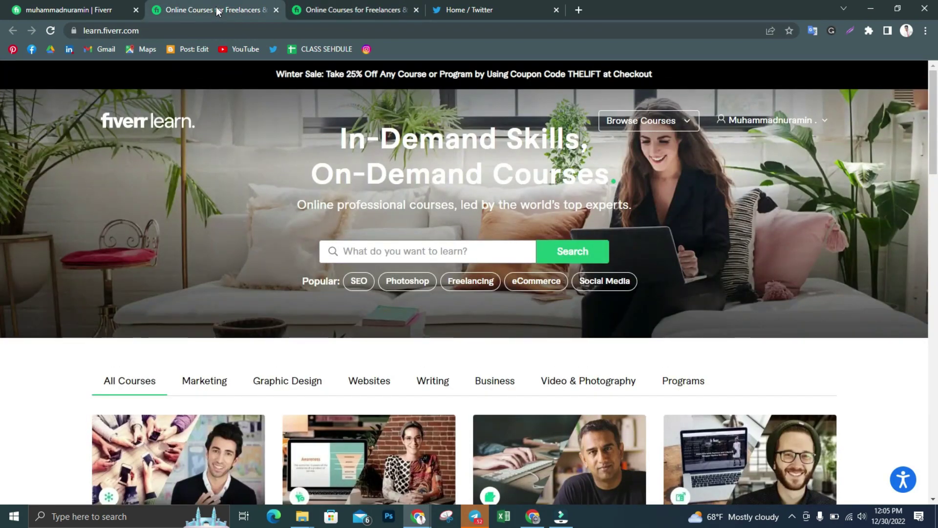
{"action": "left_click", "coordinate": [94, 9]}
Try entering "I AM DIGITAL MARKETING" as the profile description and cancel the edit.
{"action": "scroll", "coordinate": [371, 256], "scroll_direction": "down", "scroll_amount": 5}
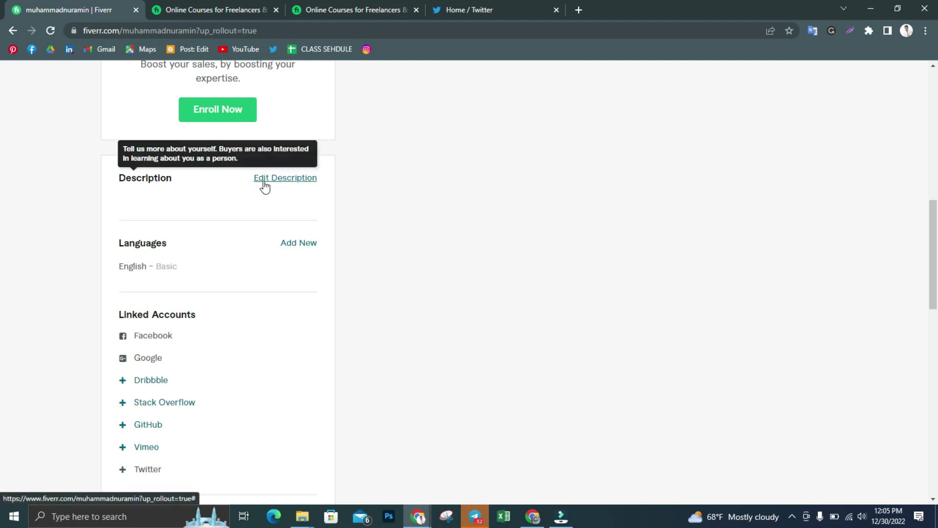
{"action": "left_click", "coordinate": [268, 183]}
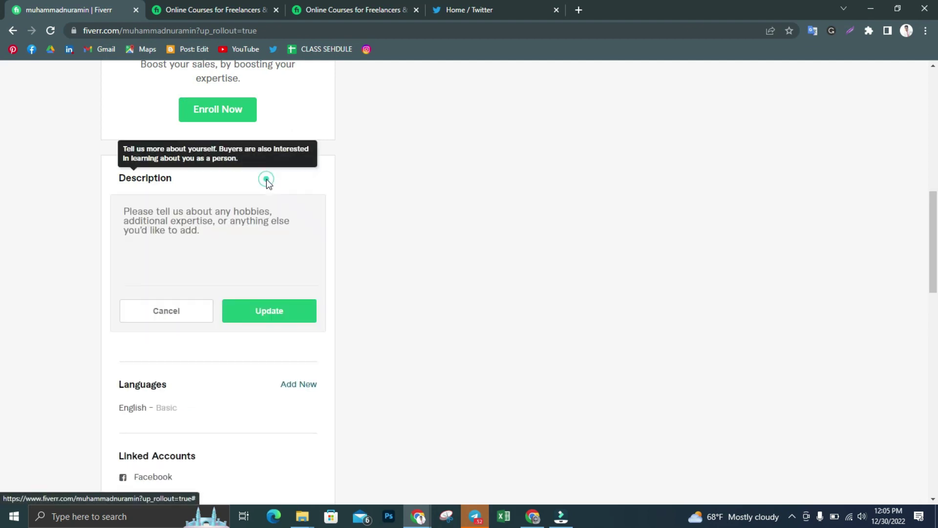
{"action": "left_click", "coordinate": [125, 211]}
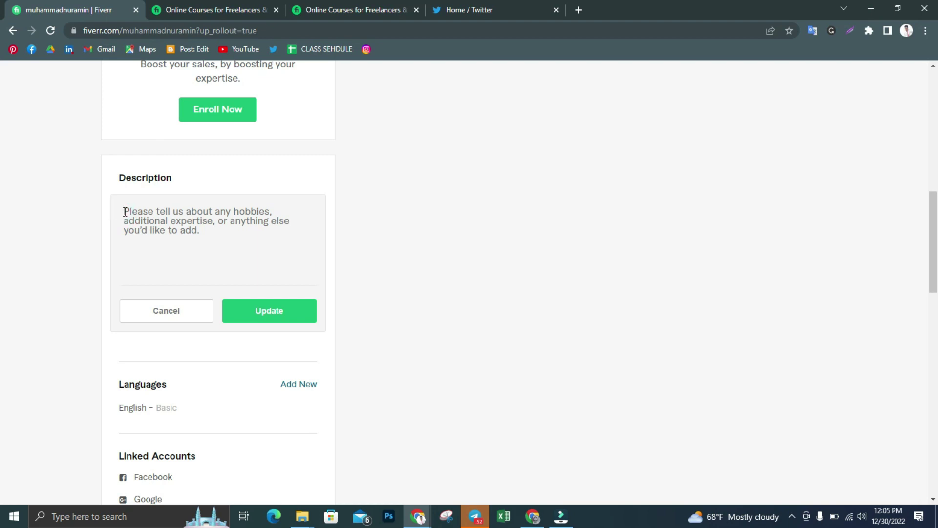
{"action": "type", "text": "A"}
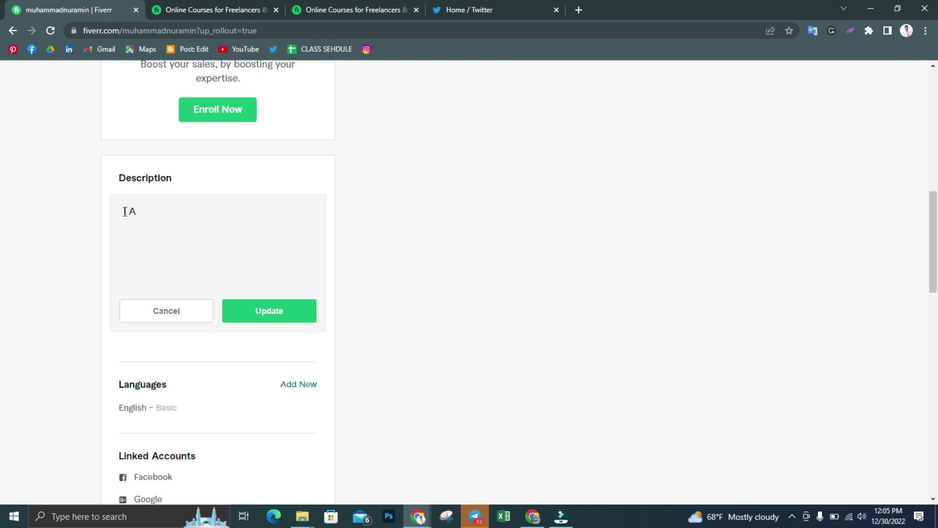
{"action": "type", "text": "M DIGITAL MAR"}
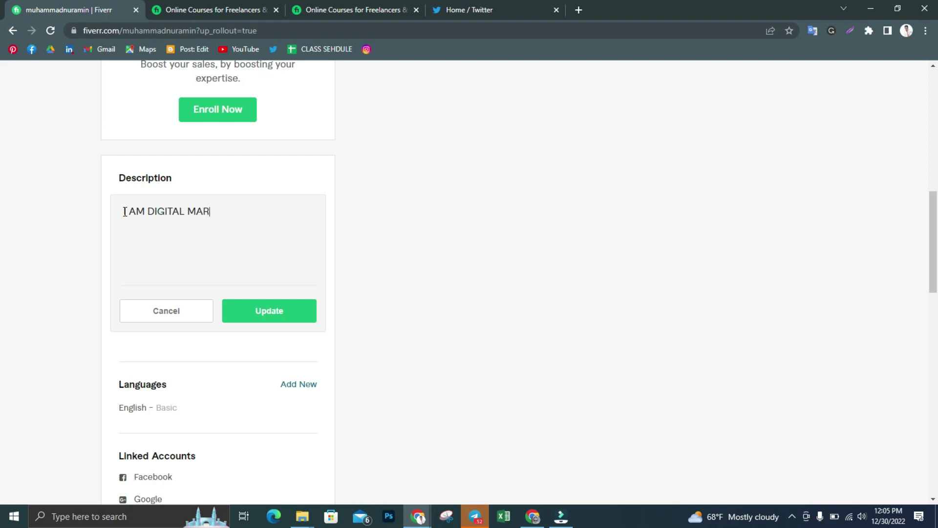
{"action": "type", "text": "KETING"}
{"action": "left_click", "coordinate": [128, 229]}
{"action": "scroll", "coordinate": [351, 249], "scroll_direction": "down", "scroll_amount": 2}
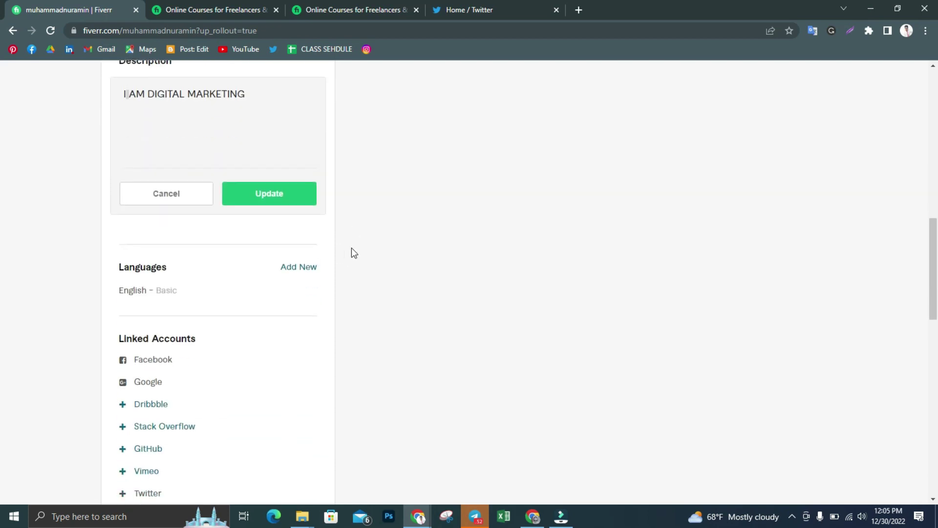
{"action": "left_click", "coordinate": [175, 201]}
{"action": "scroll", "coordinate": [213, 184], "scroll_direction": "up", "scroll_amount": 2}
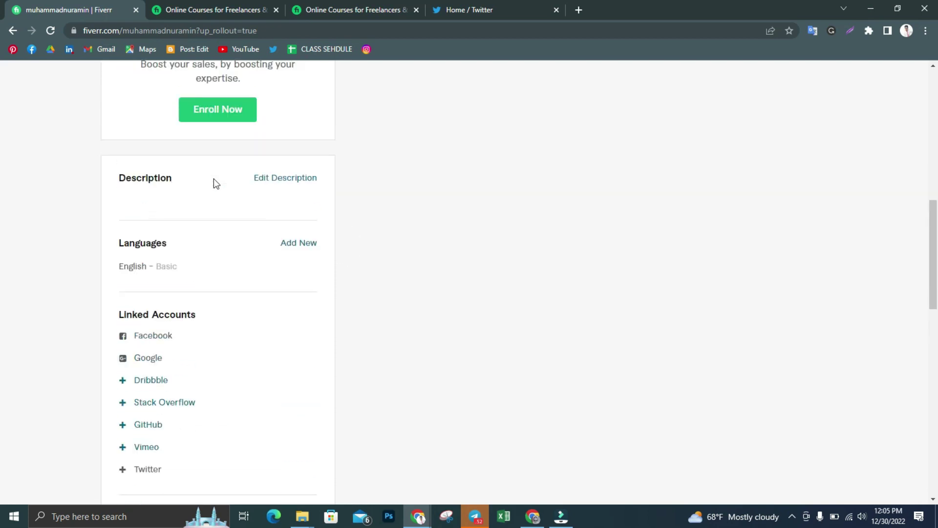
Add English with the level Fluent to the profile's languages.
{"action": "scroll", "coordinate": [213, 196], "scroll_direction": "down", "scroll_amount": 1}
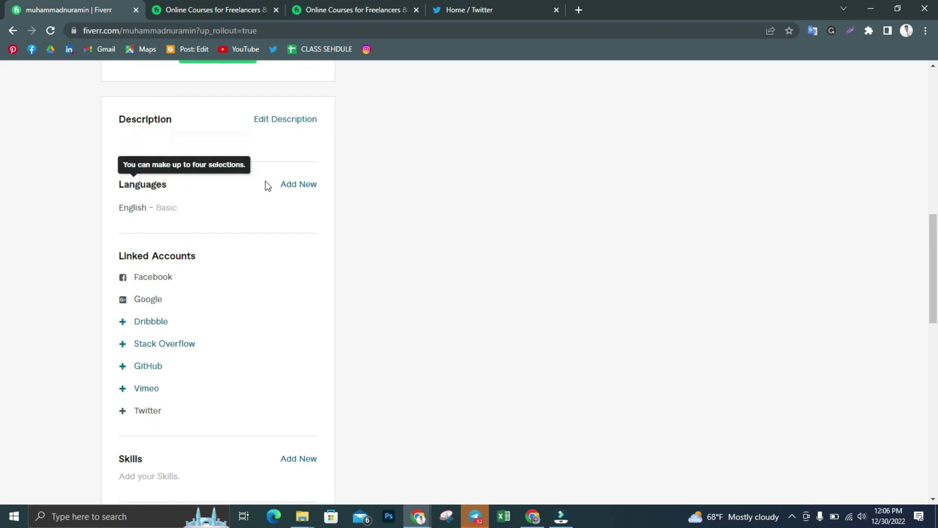
{"action": "left_click", "coordinate": [295, 185]}
{"action": "left_click", "coordinate": [223, 216]}
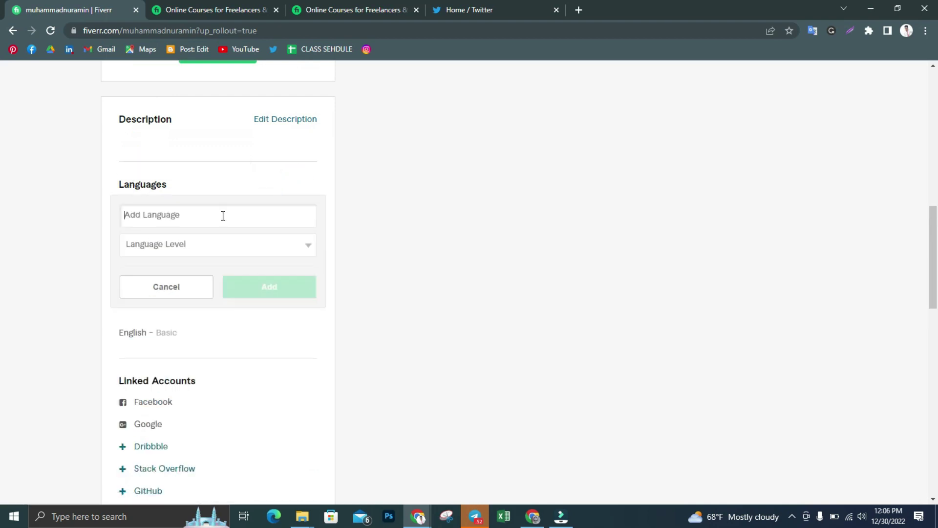
{"action": "left_click", "coordinate": [307, 247]}
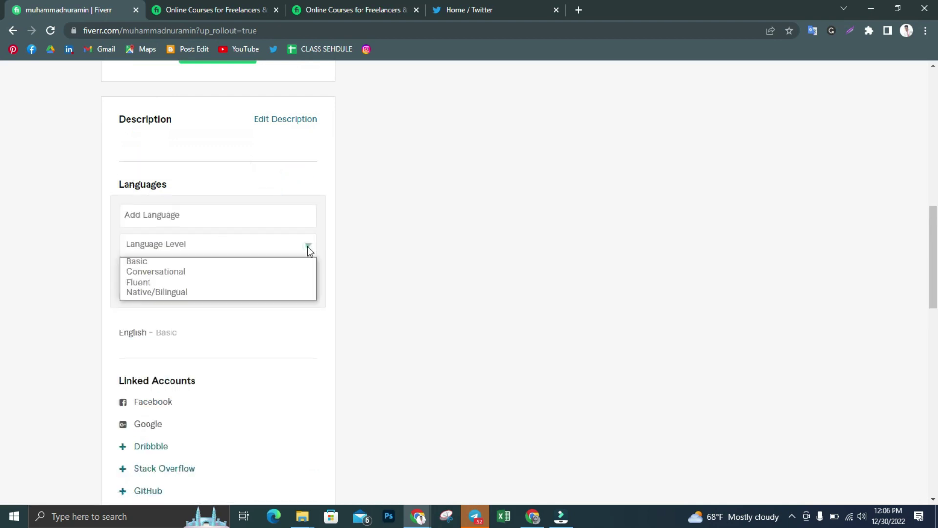
{"action": "left_click", "coordinate": [147, 282]}
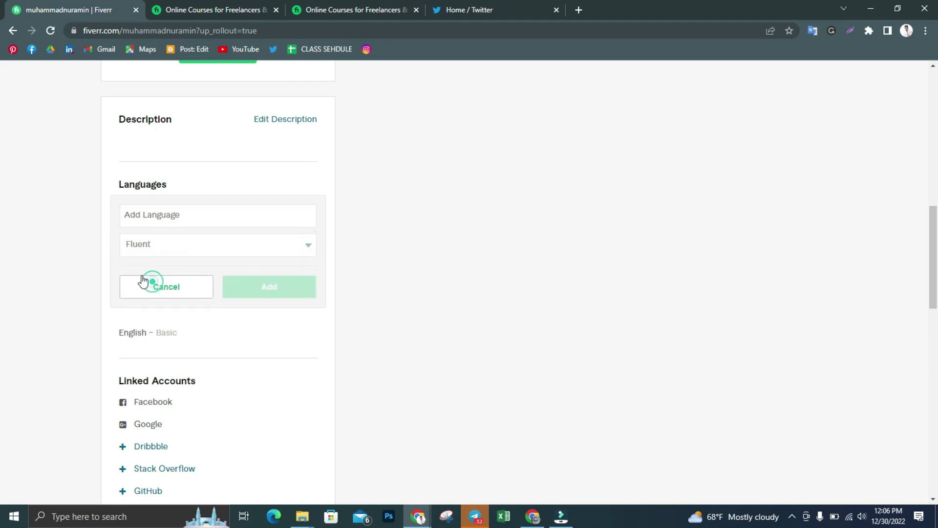
{"action": "left_click", "coordinate": [193, 216]}
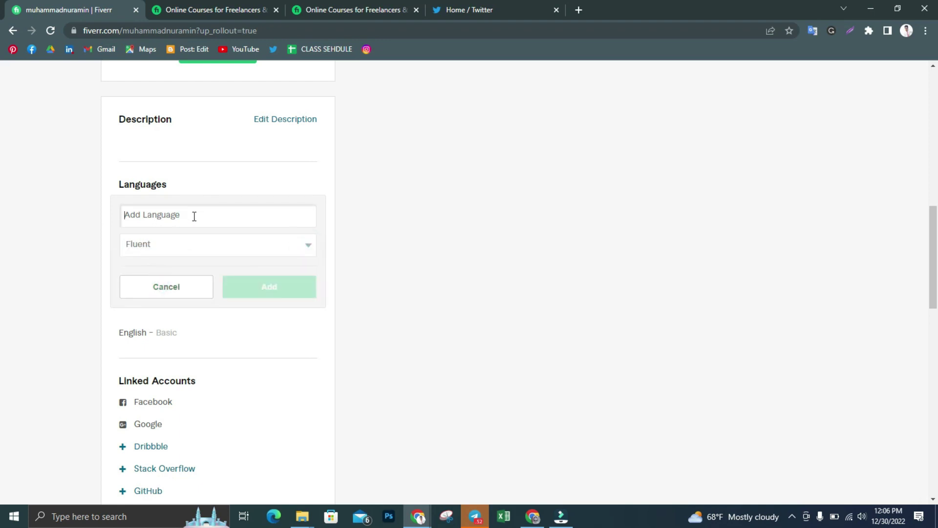
{"action": "type", "text": "En"}
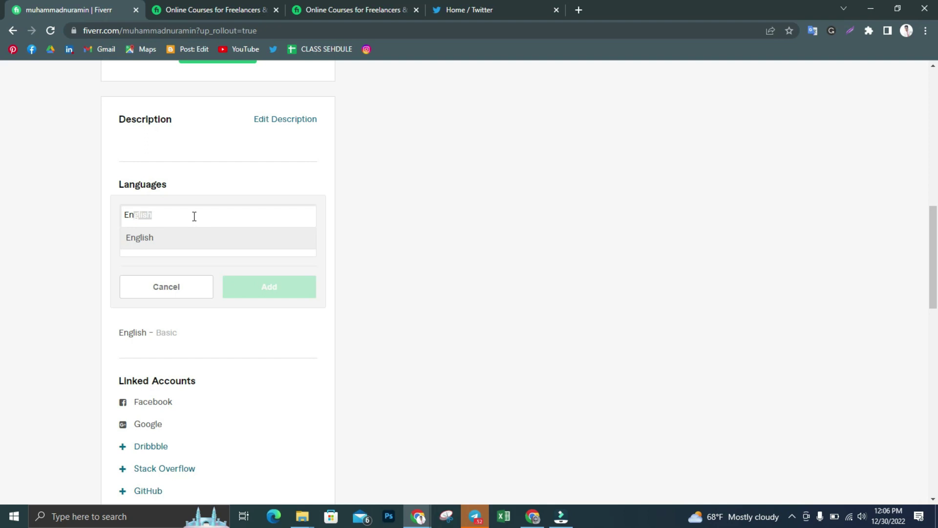
{"action": "type", "text": "g"}
{"action": "left_click", "coordinate": [139, 243]}
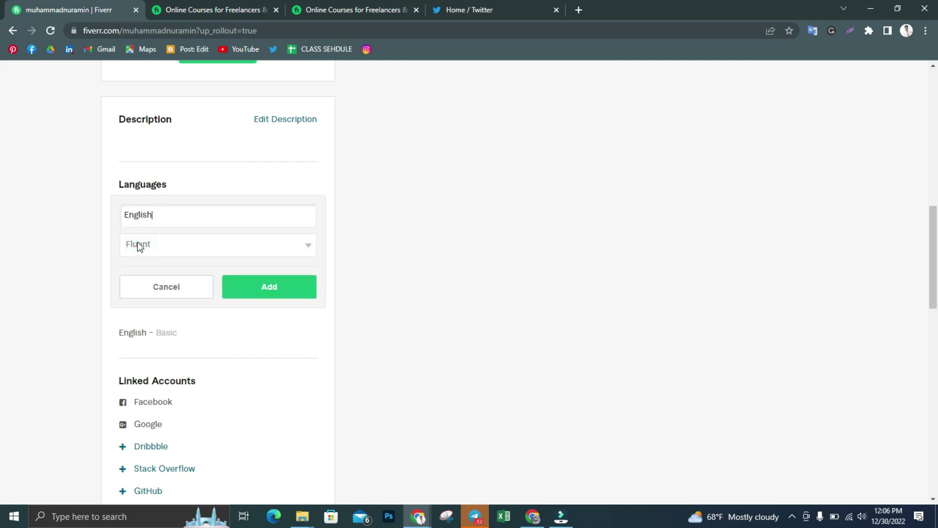
{"action": "left_click", "coordinate": [242, 290]}
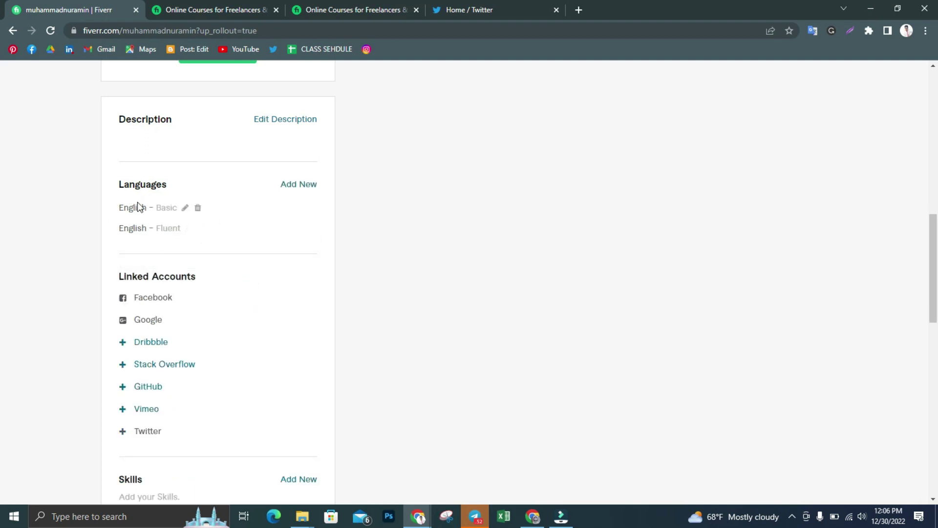
Change the English – Basic entry in the profile's languages to Hindi and save the update.
{"action": "mouse_move", "coordinate": [167, 207]}
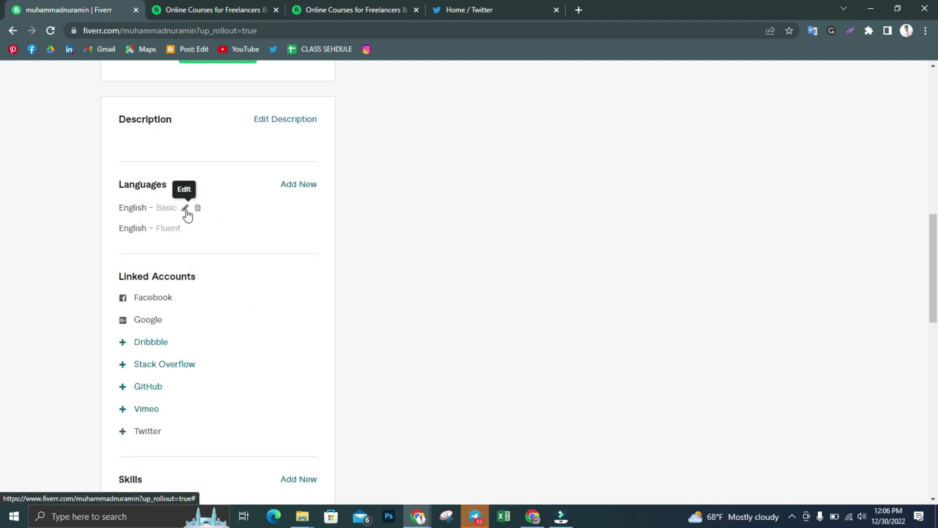
{"action": "left_click", "coordinate": [185, 208]}
{"action": "left_click", "coordinate": [184, 209]}
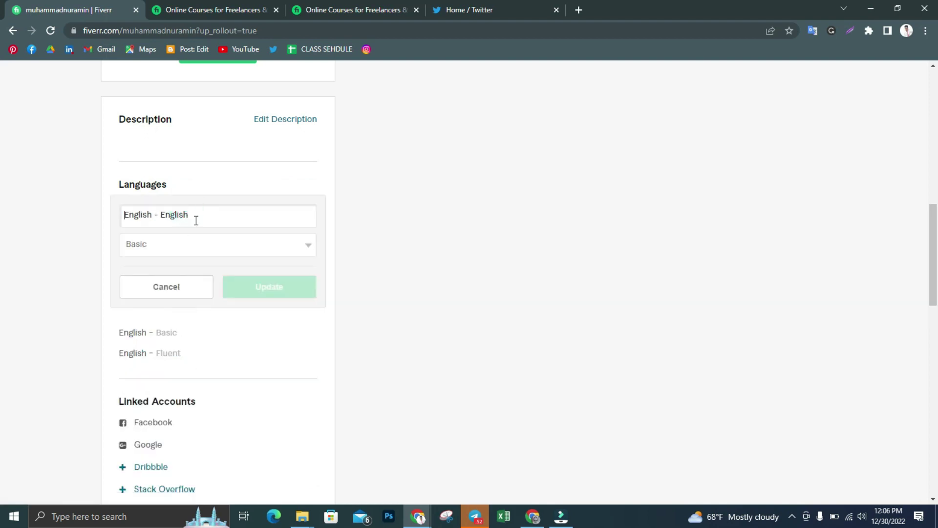
{"action": "left_click_drag", "start_coordinate": [196, 218], "coordinate": [125, 207]}
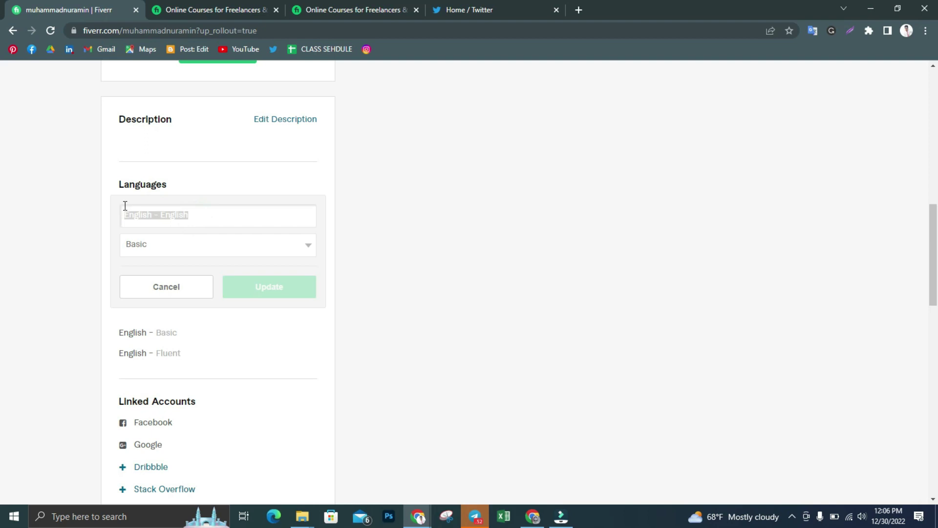
{"action": "type", "text": "hind"}
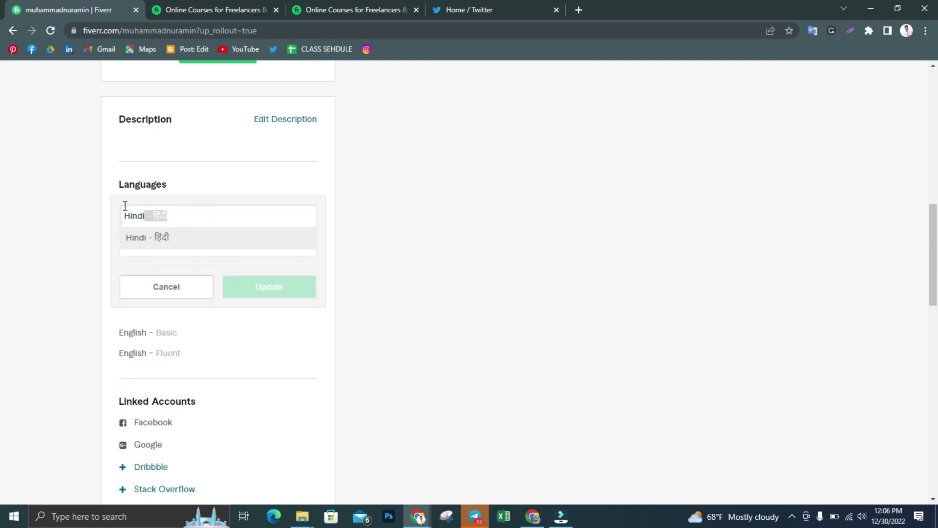
{"action": "type", "text": "i"}
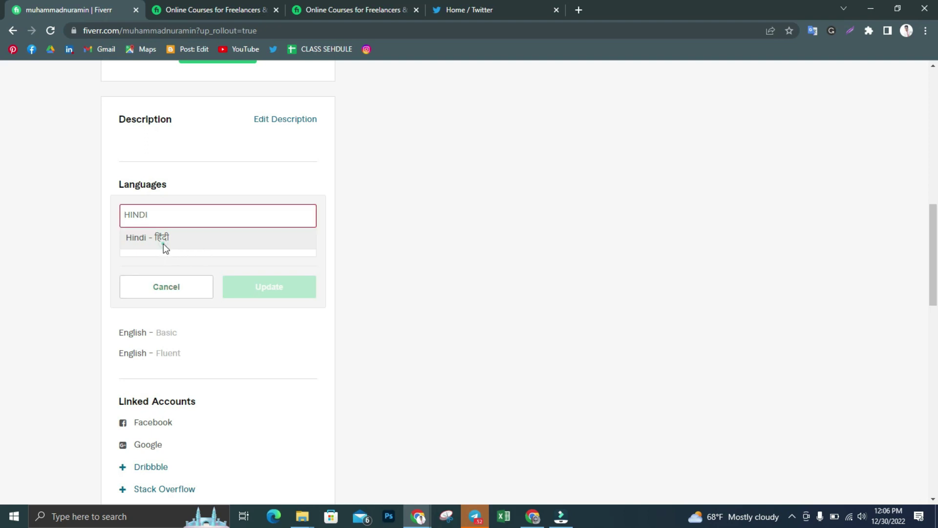
{"action": "left_click", "coordinate": [164, 244]}
{"action": "left_click", "coordinate": [280, 290]}
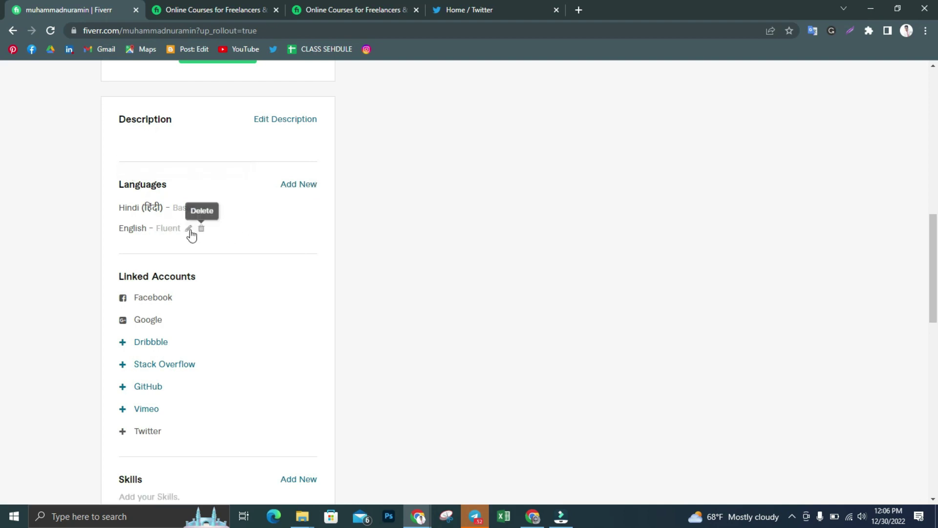
{"action": "mouse_move", "coordinate": [191, 205]}
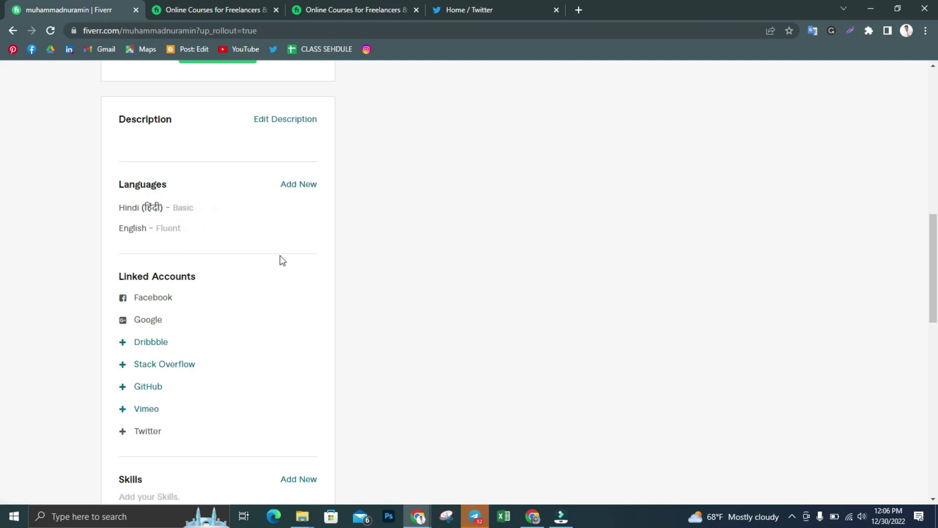
Try to link the Twitter account to the profile, close the authorization window and reload the profile page.
{"action": "scroll", "coordinate": [281, 260], "scroll_direction": "down", "scroll_amount": 2}
{"action": "mouse_move", "coordinate": [120, 164]}
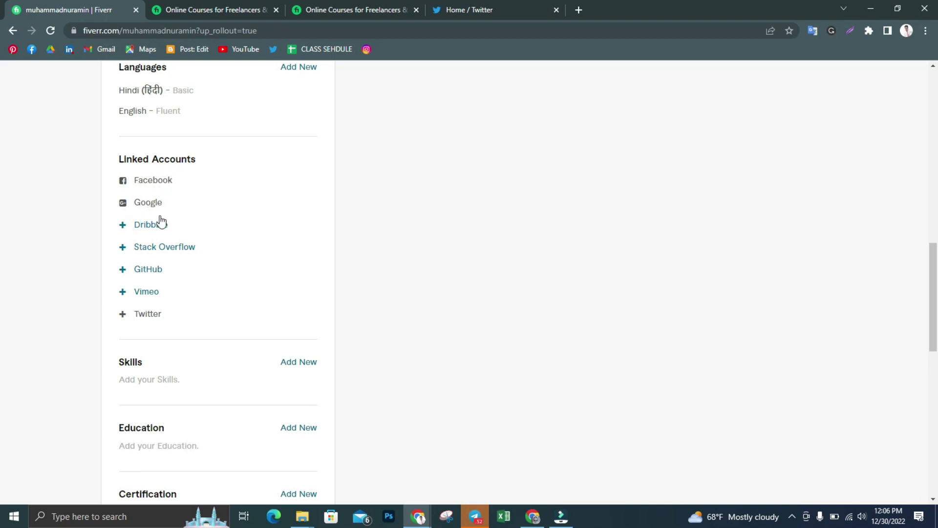
{"action": "left_click", "coordinate": [125, 316]}
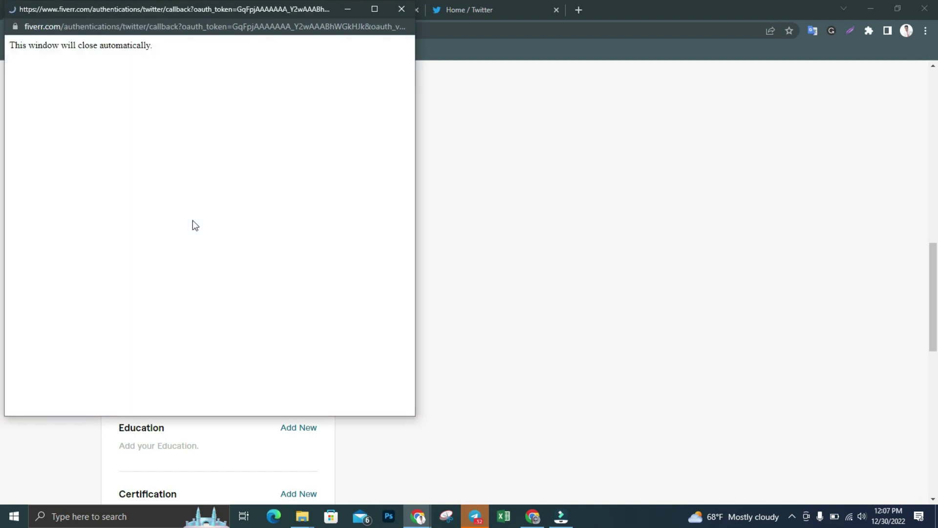
{"action": "left_click", "coordinate": [403, 10]}
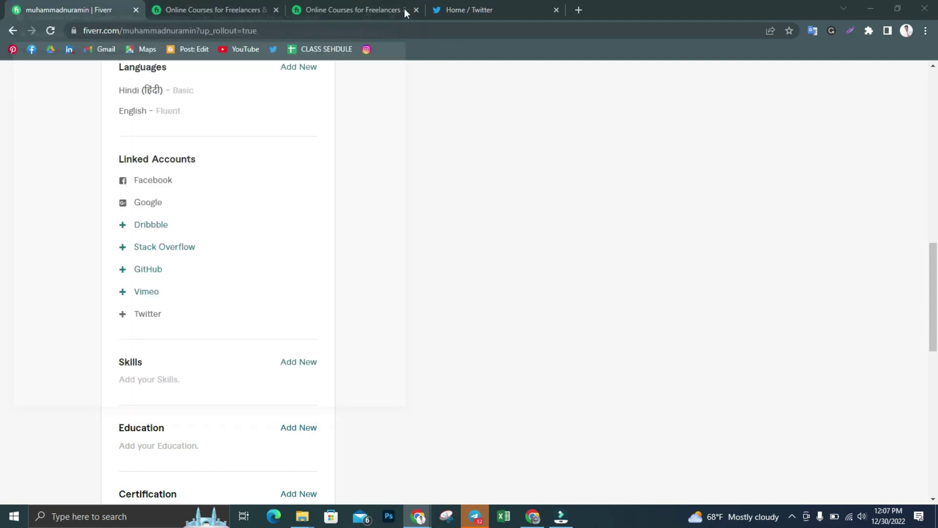
{"action": "left_click", "coordinate": [49, 31]}
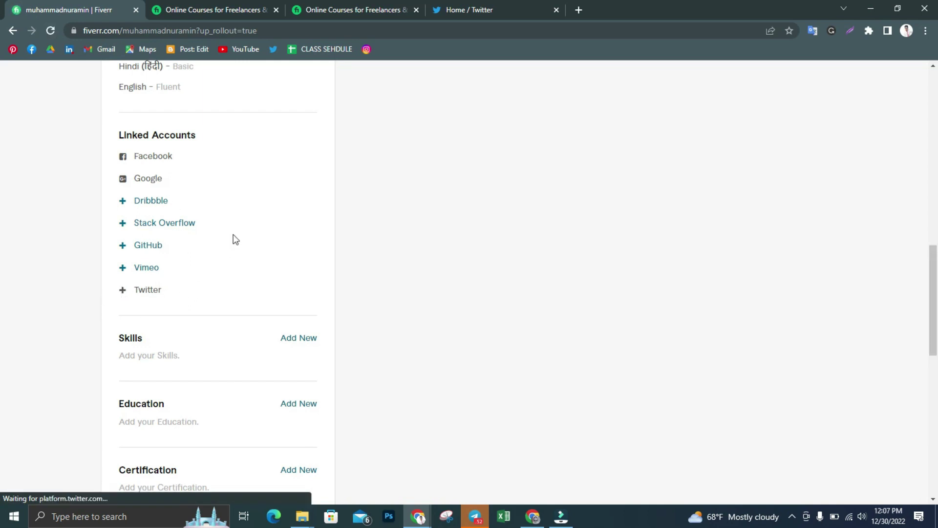
{"action": "scroll", "coordinate": [234, 239], "scroll_direction": "up", "scroll_amount": 3}
{"action": "scroll", "coordinate": [237, 228], "scroll_direction": "down", "scroll_amount": 2}
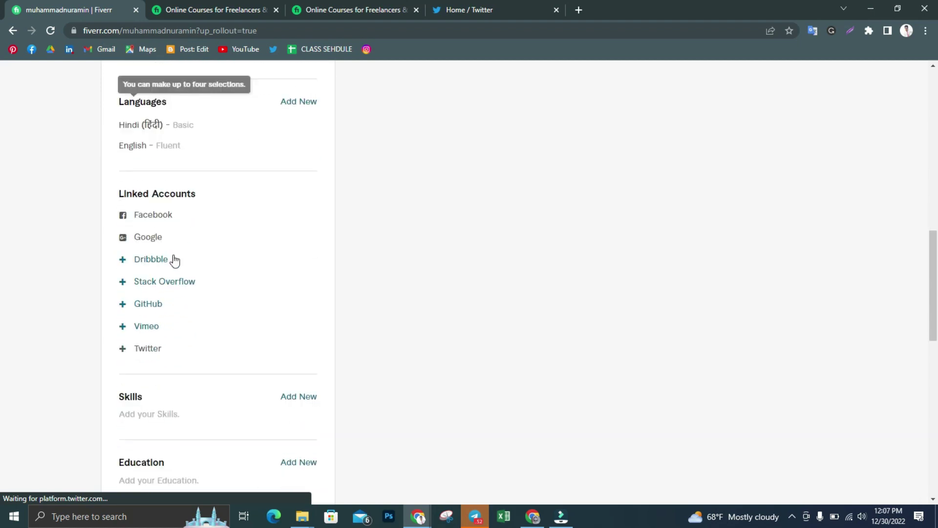
{"action": "scroll", "coordinate": [220, 262], "scroll_direction": "down", "scroll_amount": 1}
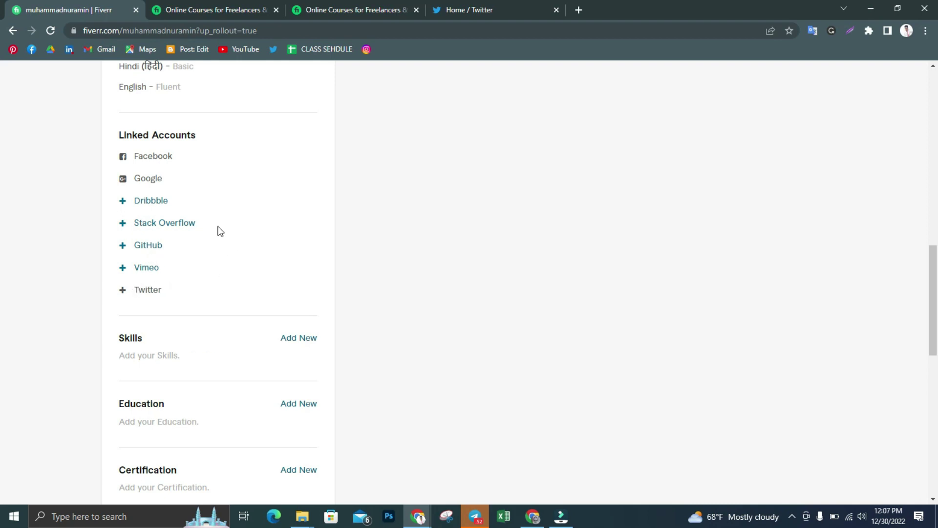
Open the form for adding a new skill to the profile.
{"action": "scroll", "coordinate": [218, 231], "scroll_direction": "down", "scroll_amount": 2}
{"action": "scroll", "coordinate": [212, 195], "scroll_direction": "up", "scroll_amount": 3}
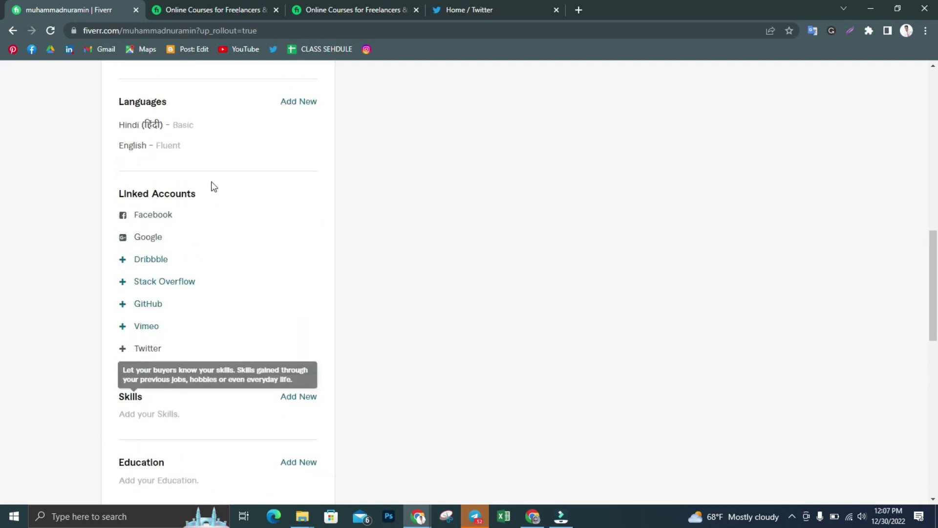
{"action": "scroll", "coordinate": [255, 206], "scroll_direction": "down", "scroll_amount": 1}
{"action": "scroll", "coordinate": [224, 276], "scroll_direction": "down", "scroll_amount": 2}
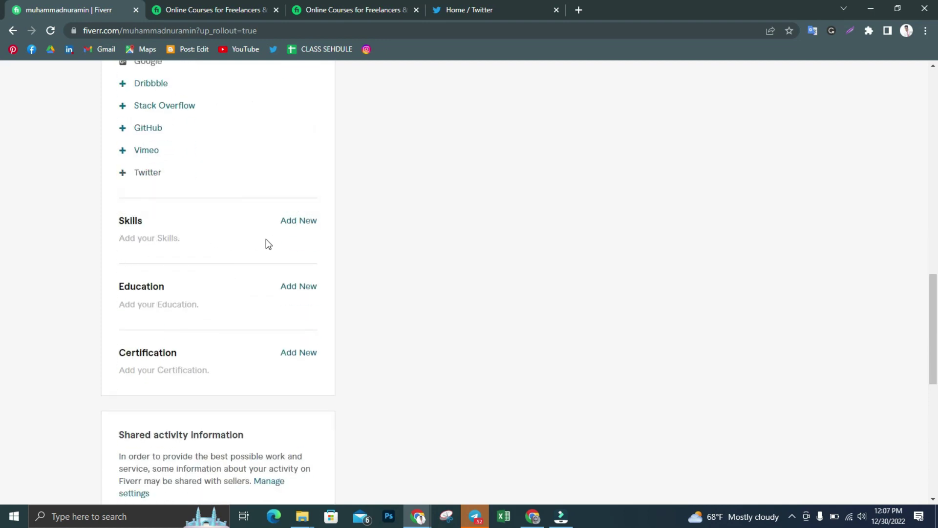
{"action": "left_click", "coordinate": [299, 222]}
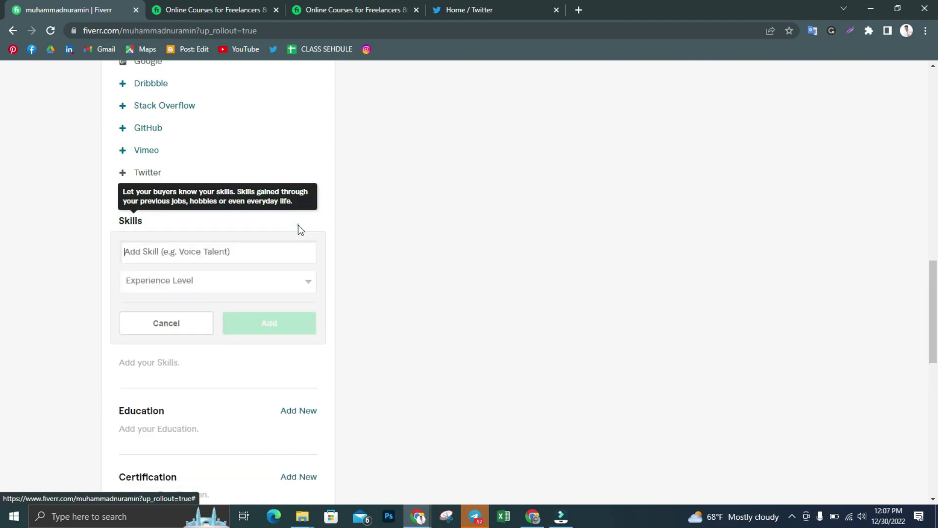
{"action": "left_click", "coordinate": [140, 251]}
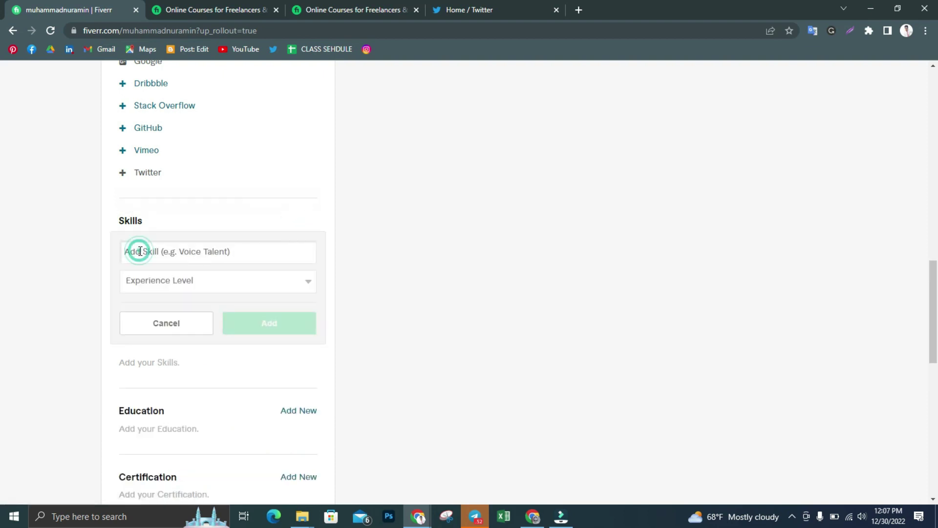
{"action": "type", "text": "I"}
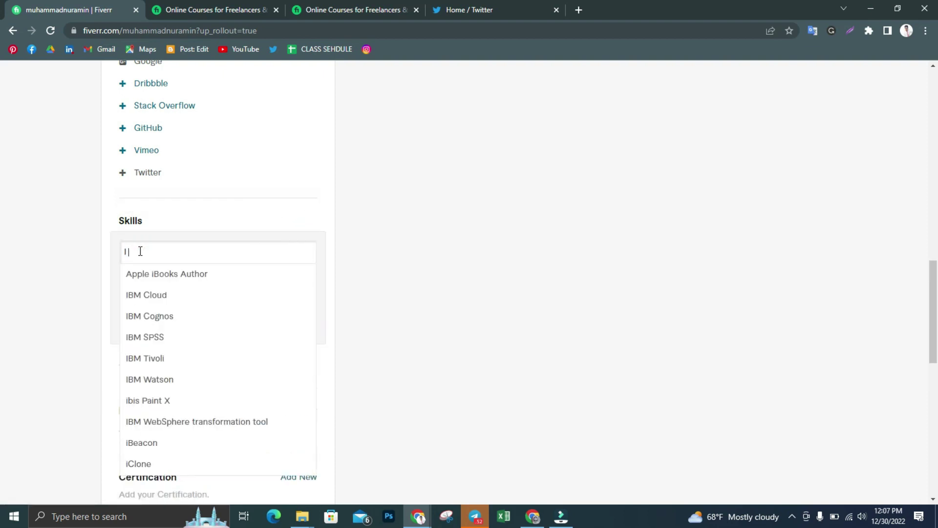
{"action": "type", "text": " A"}
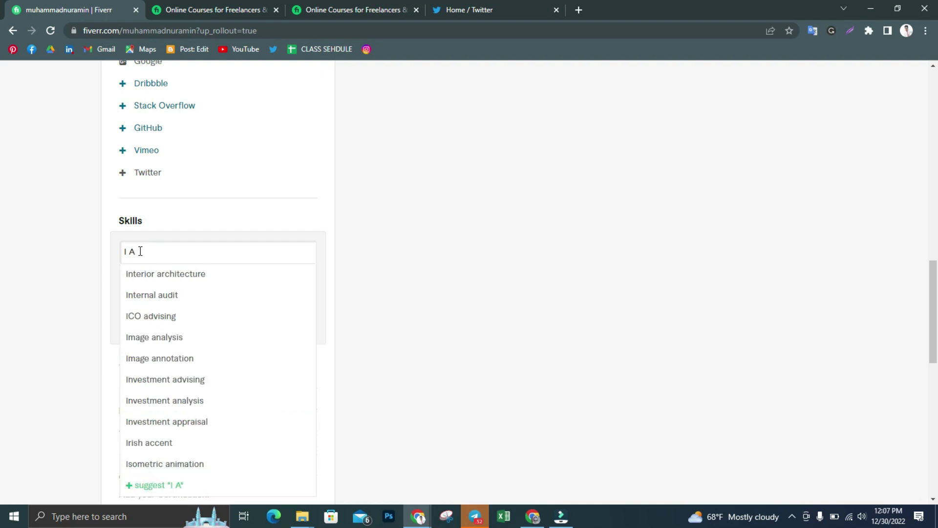
{"action": "key", "text": "BackSpace"}
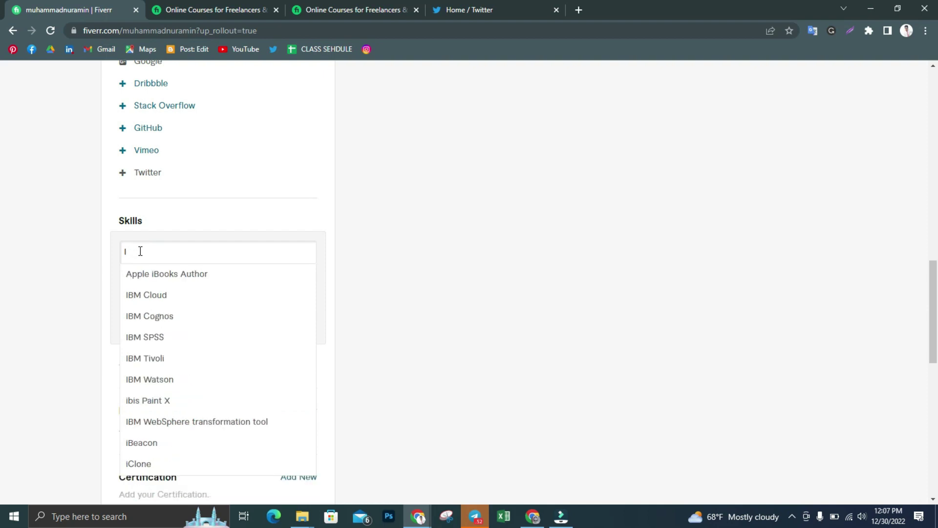
{"action": "key", "text": "BackSpace"}
{"action": "type", "text": "S"}
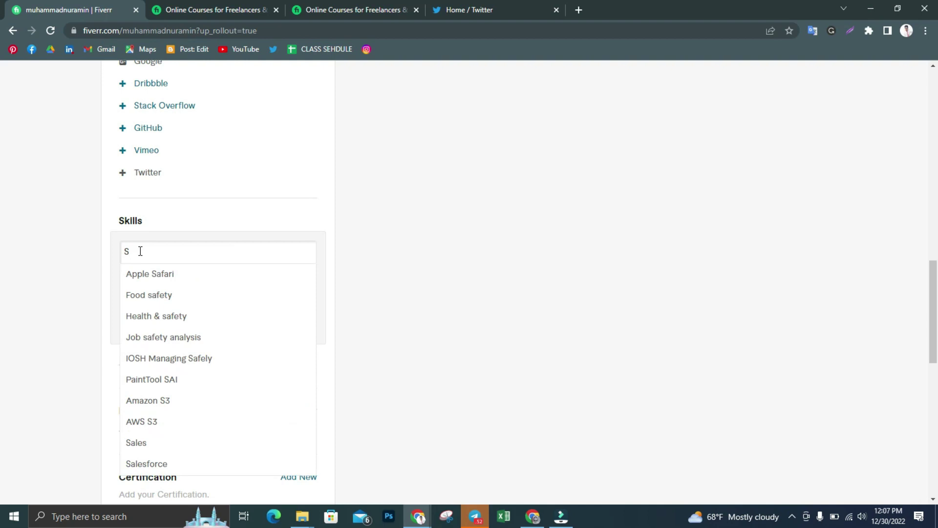
{"action": "type", "text": "OC"}
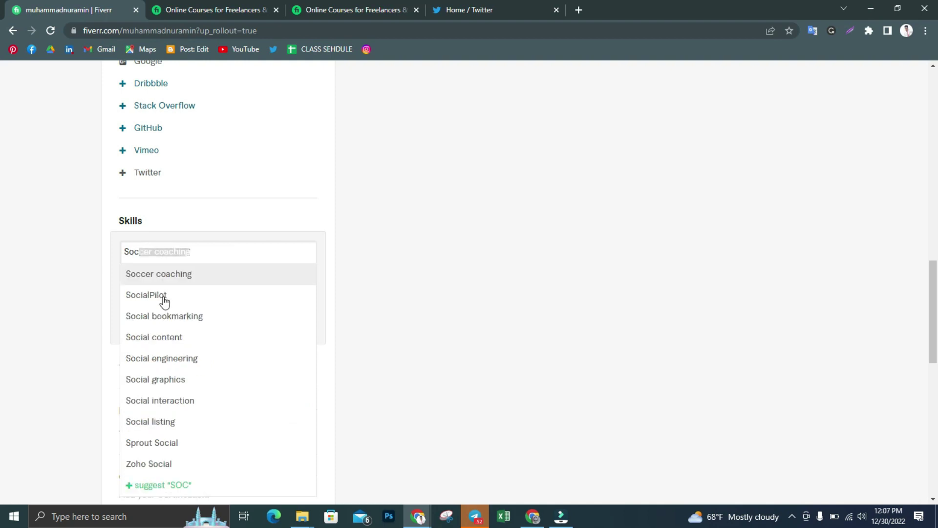
{"action": "scroll", "coordinate": [182, 376], "scroll_direction": "down", "scroll_amount": 3}
{"action": "scroll", "coordinate": [181, 377], "scroll_direction": "up", "scroll_amount": 4}
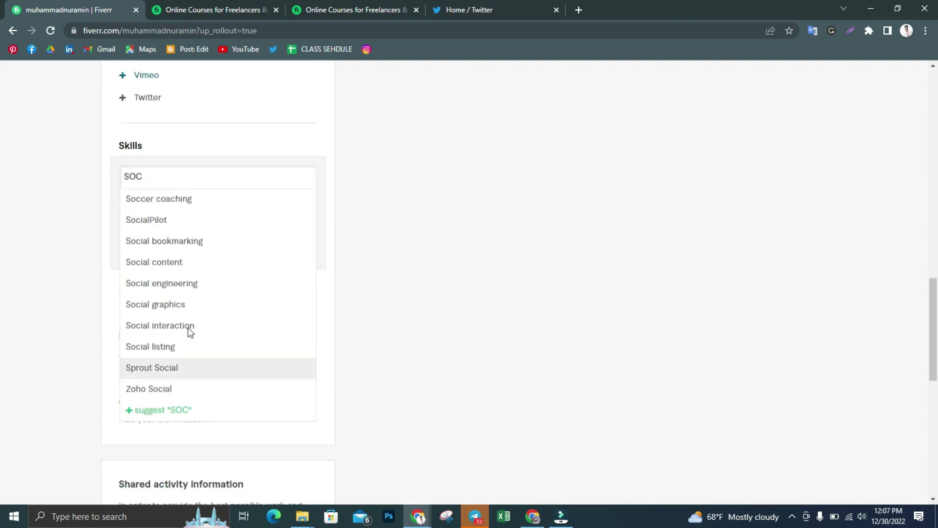
{"action": "left_click", "coordinate": [166, 314]}
{"action": "key", "text": "BackSpace"}
{"action": "key", "text": "BackSpace"}
{"action": "key", "text": "BackSpace"}
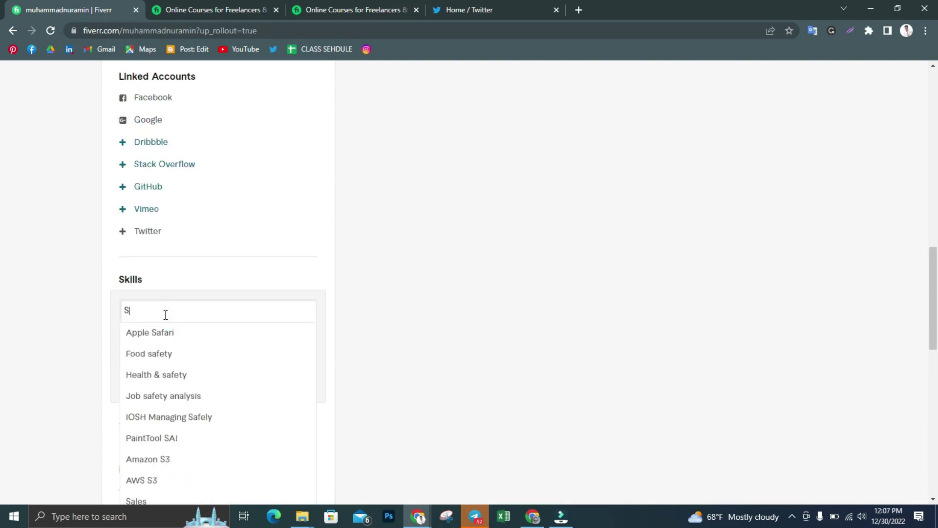
Add Facebook ads with the experience level Expert to the profile's skills.
{"action": "type", "text": "Fa"}
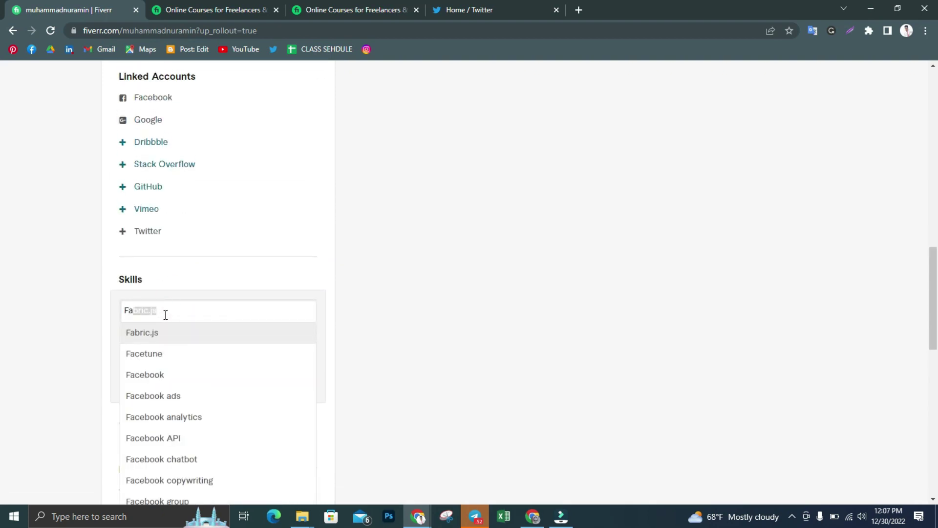
{"action": "type", "text": "c"}
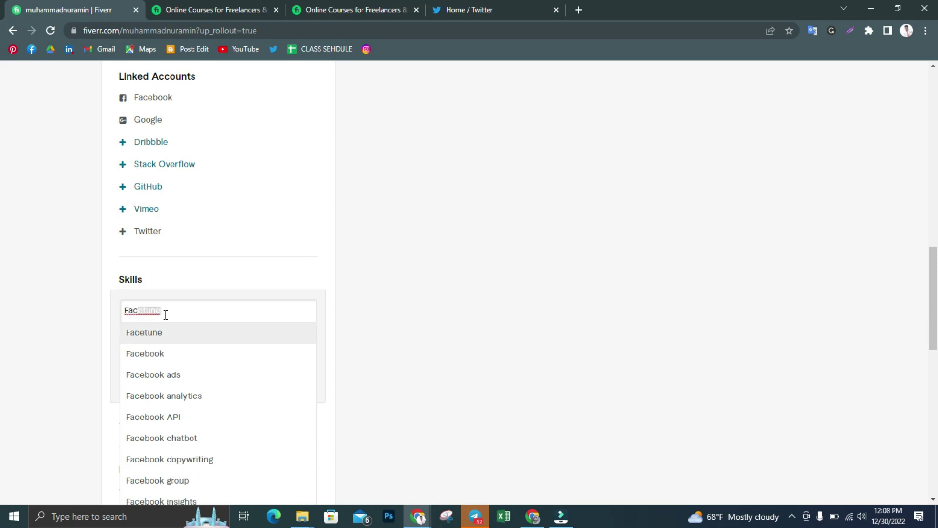
{"action": "type", "text": "e"}
{"action": "left_click", "coordinate": [162, 375]}
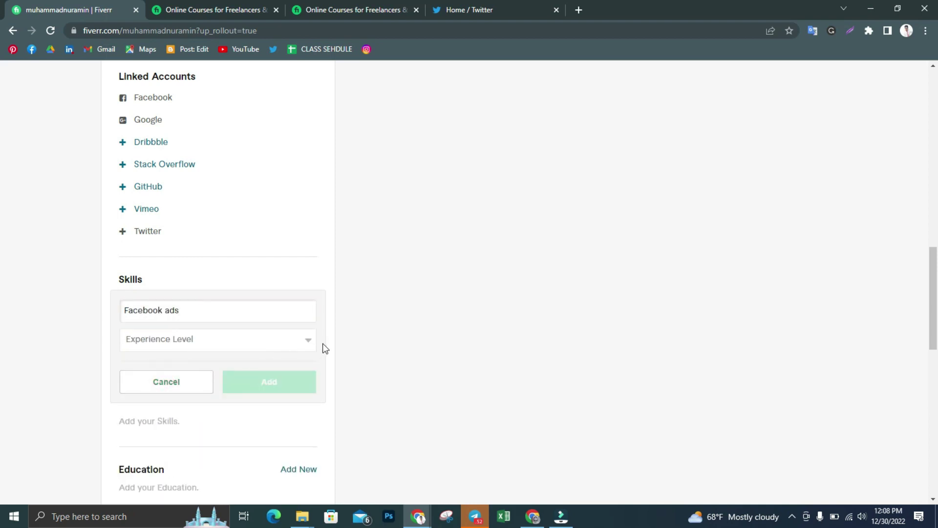
{"action": "left_click", "coordinate": [309, 340]}
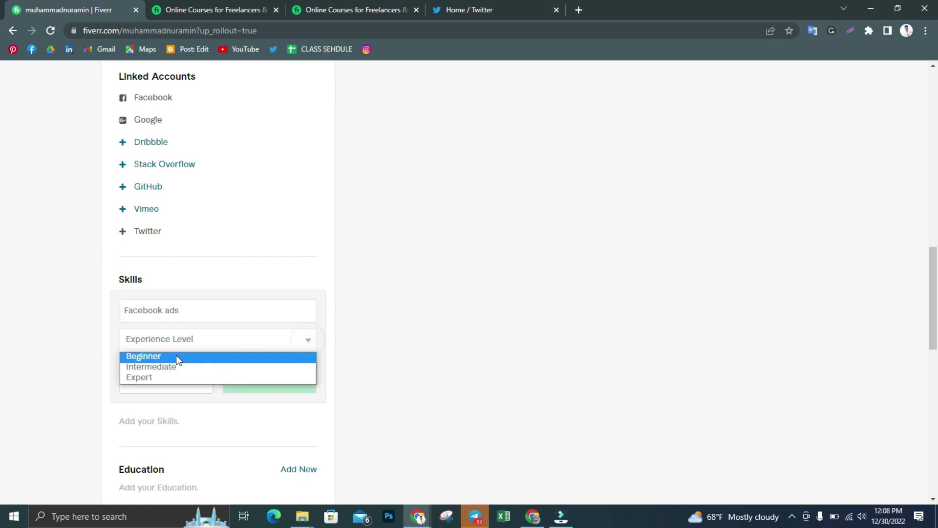
{"action": "left_click", "coordinate": [137, 379]}
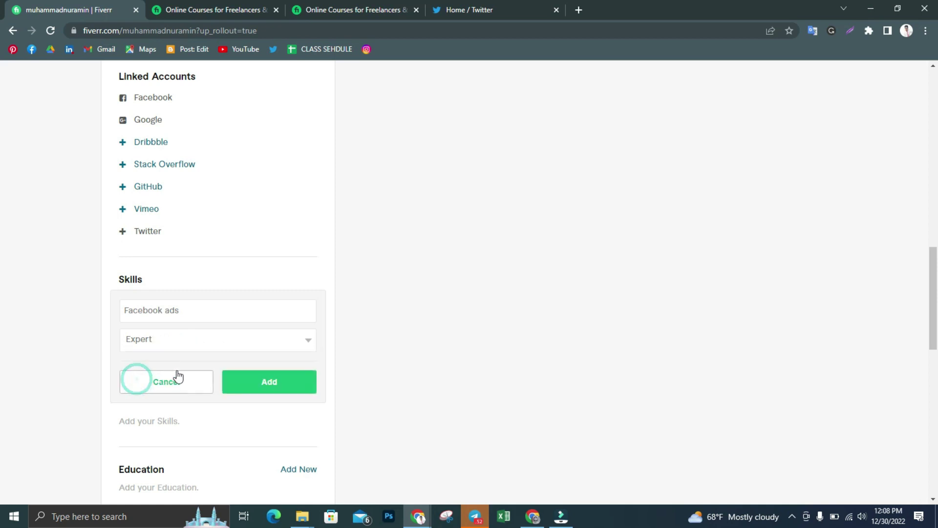
{"action": "left_click", "coordinate": [288, 383]}
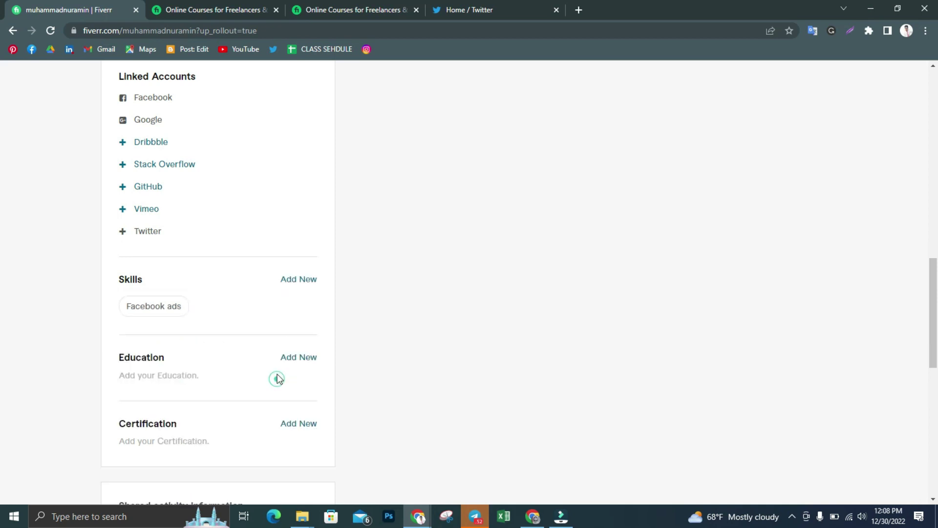
Start a new education entry on the profile with Bangladesh as the country of college/university.
{"action": "scroll", "coordinate": [239, 336], "scroll_direction": "down", "scroll_amount": 1}
{"action": "scroll", "coordinate": [239, 341], "scroll_direction": "down", "scroll_amount": 1}
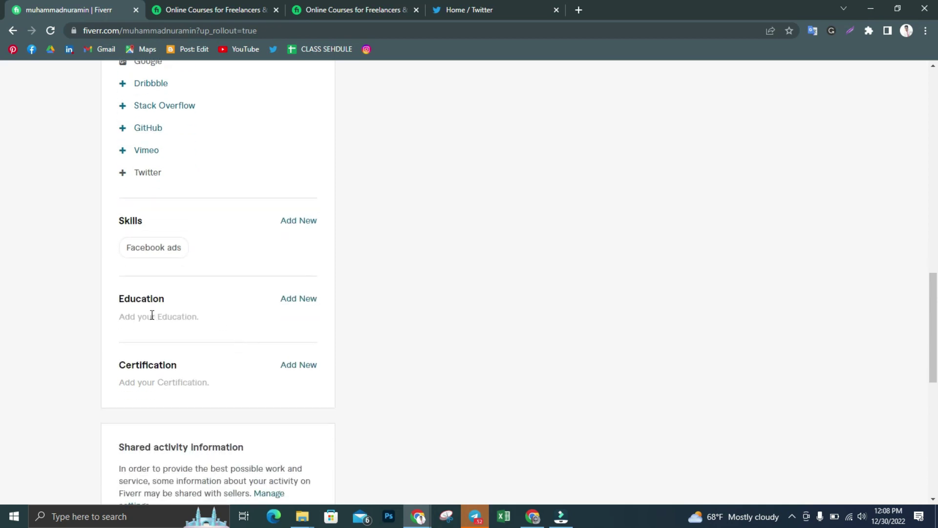
{"action": "mouse_move", "coordinate": [159, 296]}
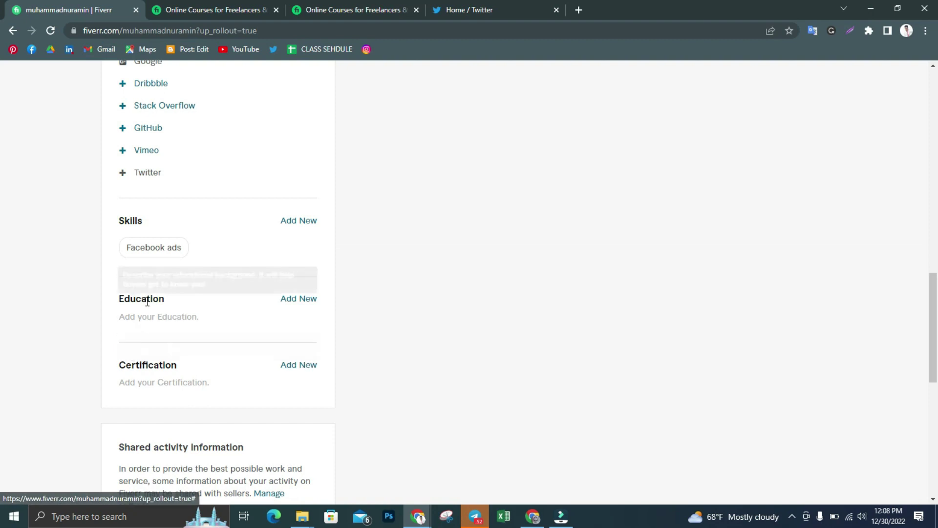
{"action": "left_click", "coordinate": [301, 300]}
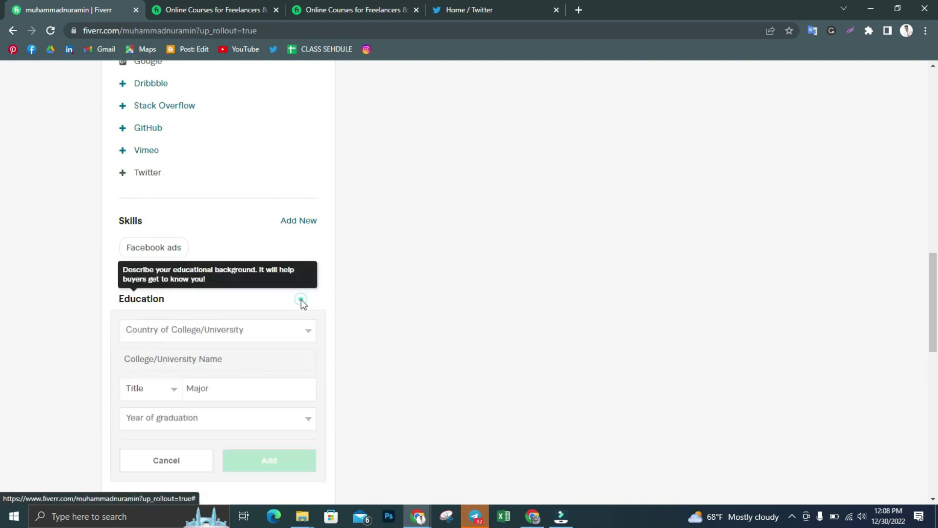
{"action": "left_click", "coordinate": [296, 333]}
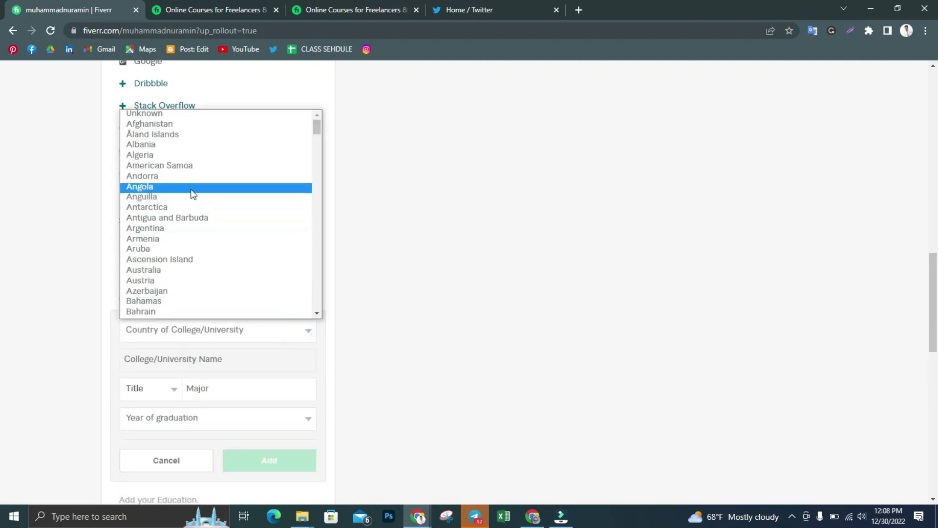
{"action": "scroll", "coordinate": [195, 194], "scroll_direction": "down", "scroll_amount": 10}
{"action": "scroll", "coordinate": [212, 239], "scroll_direction": "down", "scroll_amount": 12}
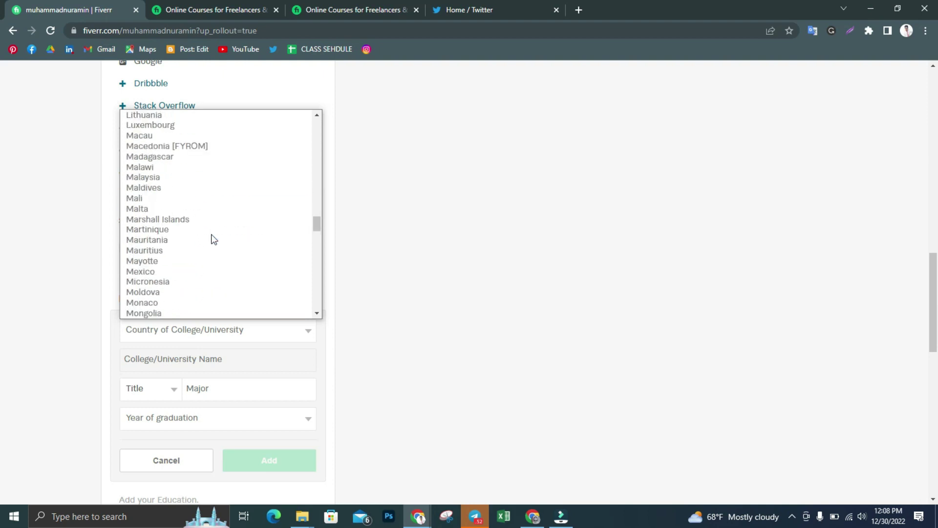
{"action": "scroll", "coordinate": [212, 238], "scroll_direction": "up", "scroll_amount": 15}
{"action": "scroll", "coordinate": [211, 239], "scroll_direction": "up", "scroll_amount": 12}
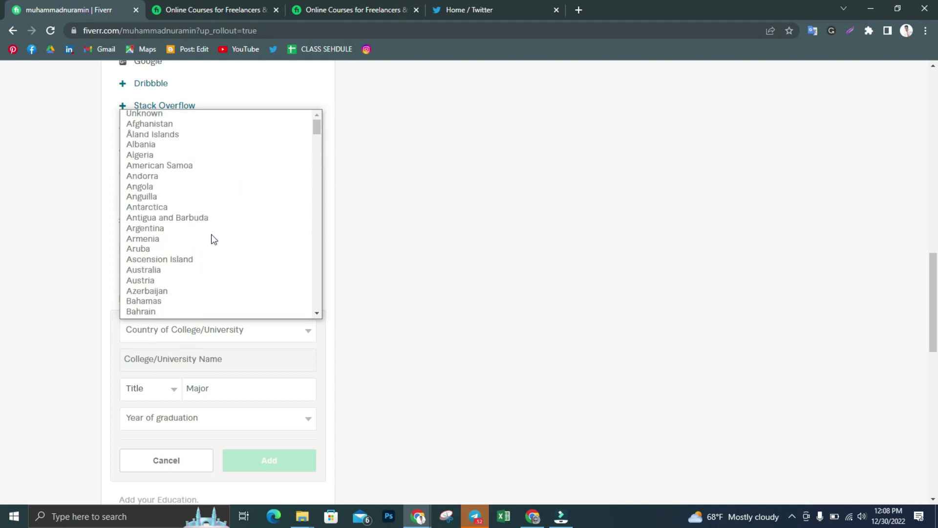
{"action": "scroll", "coordinate": [212, 159], "scroll_direction": "down", "scroll_amount": 3}
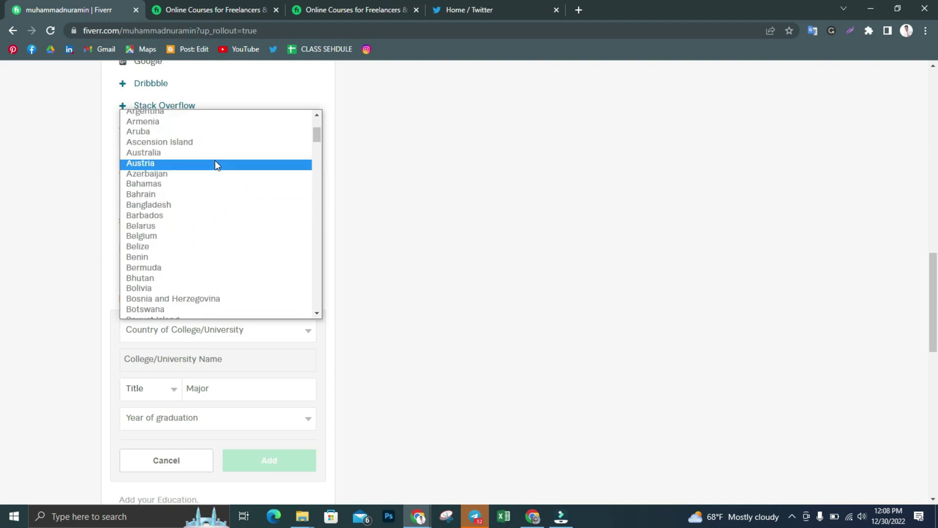
{"action": "left_click", "coordinate": [155, 205]}
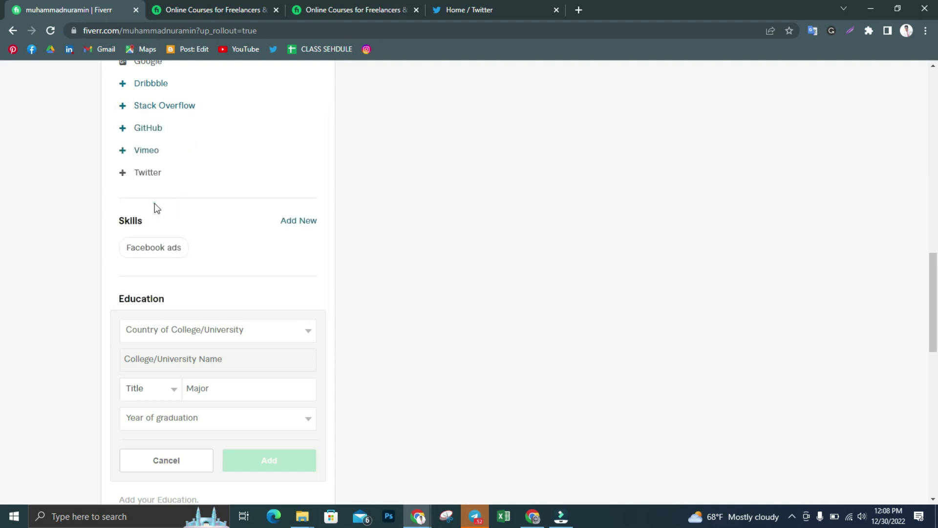
{"action": "left_click", "coordinate": [284, 360]}
{"action": "left_click", "coordinate": [261, 360]}
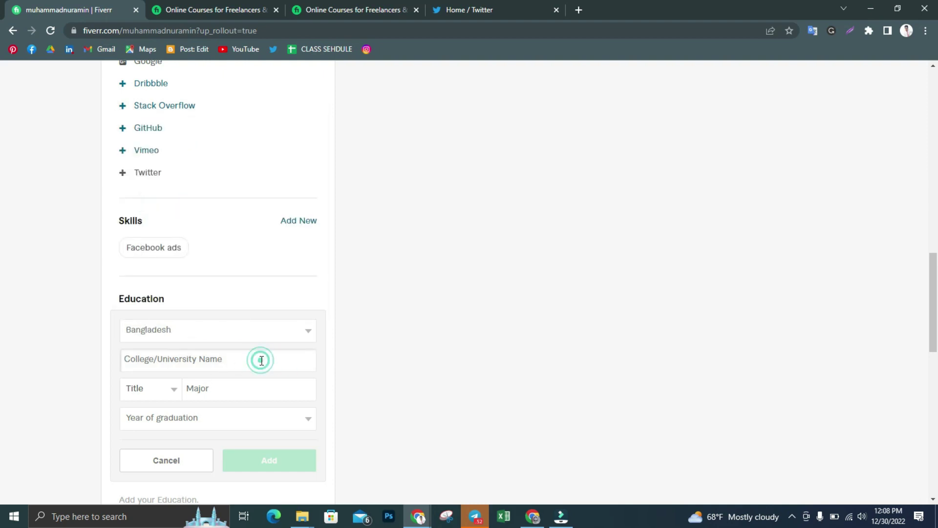
{"action": "type", "text": "OU"}
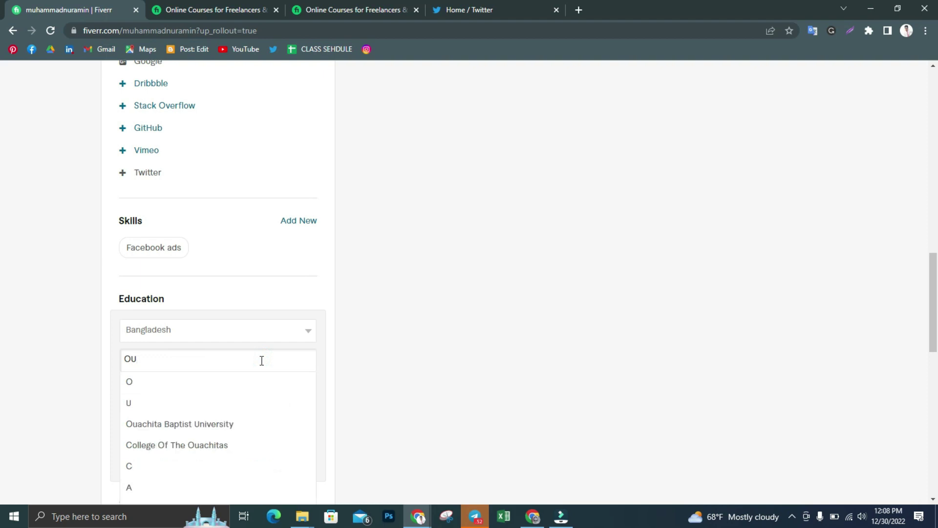
{"action": "type", "text": "T"}
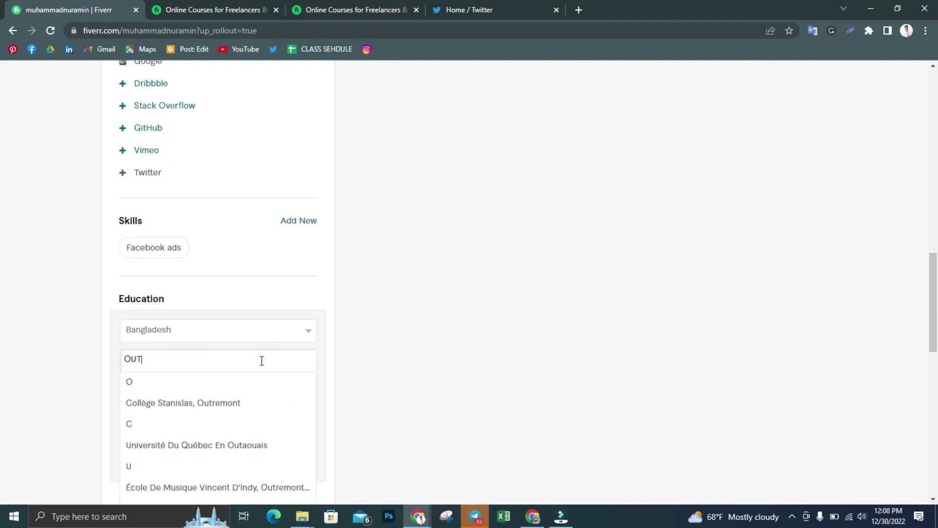
{"action": "type", "text": "SORC"}
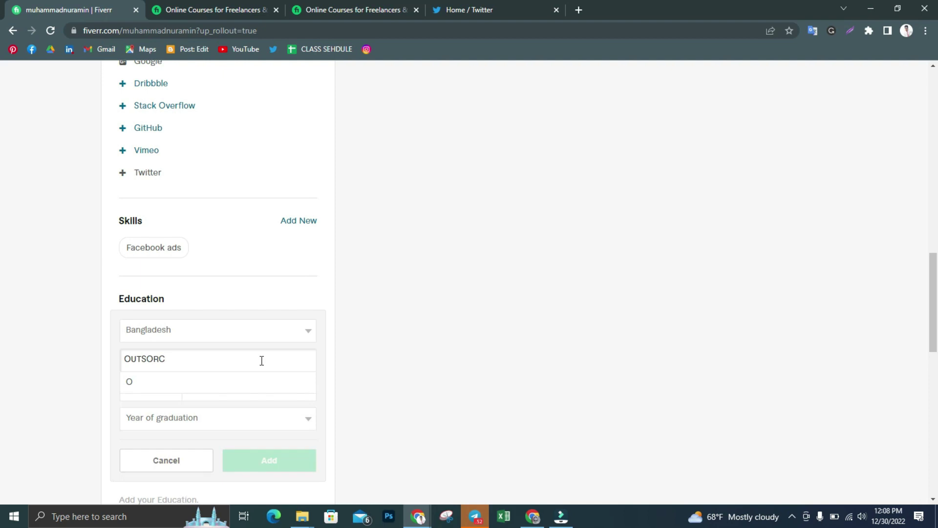
{"action": "type", "text": "ING"}
{"action": "key", "text": "BackSpace"}
{"action": "key", "text": "BackSpace"}
{"action": "key", "text": "BackSpace"}
{"action": "key", "text": "BackSpace"}
{"action": "key", "text": "BackSpace"}
{"action": "key", "text": "BackSpace"}
{"action": "key", "text": "BackSpace"}
{"action": "key", "text": "BackSpace"}
{"action": "key", "text": "BackSpace"}
{"action": "key", "text": "BackSpace"}
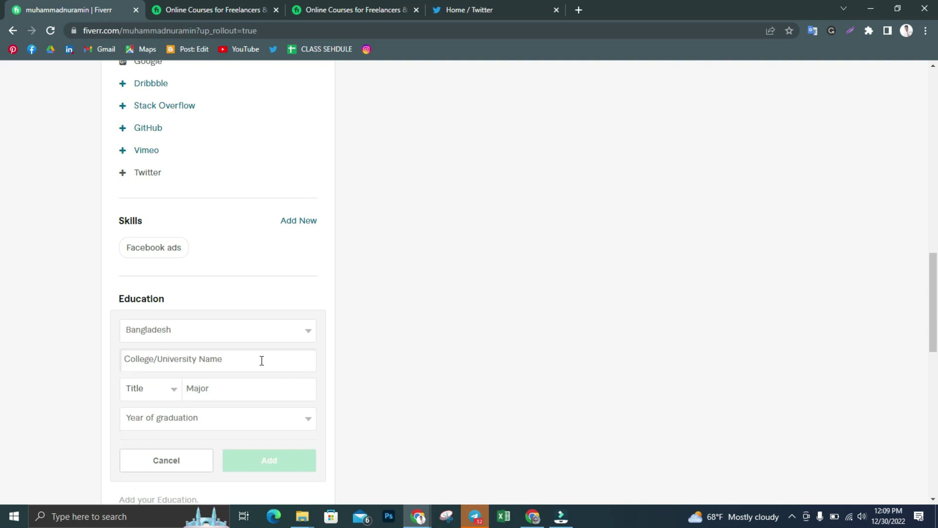
Look up "Outso" as the college/university name and choose the suggested Outsourcing Institute.
{"action": "type", "text": "Out"}
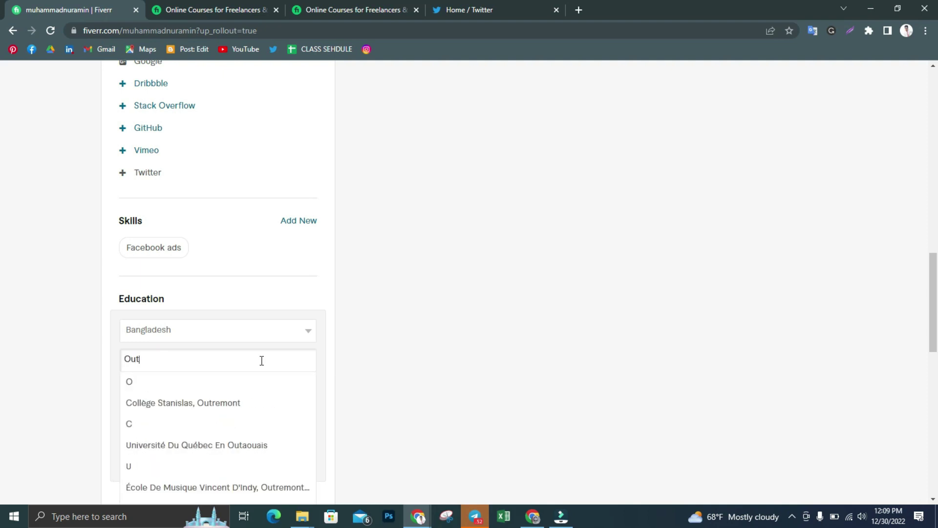
{"action": "type", "text": "sor"}
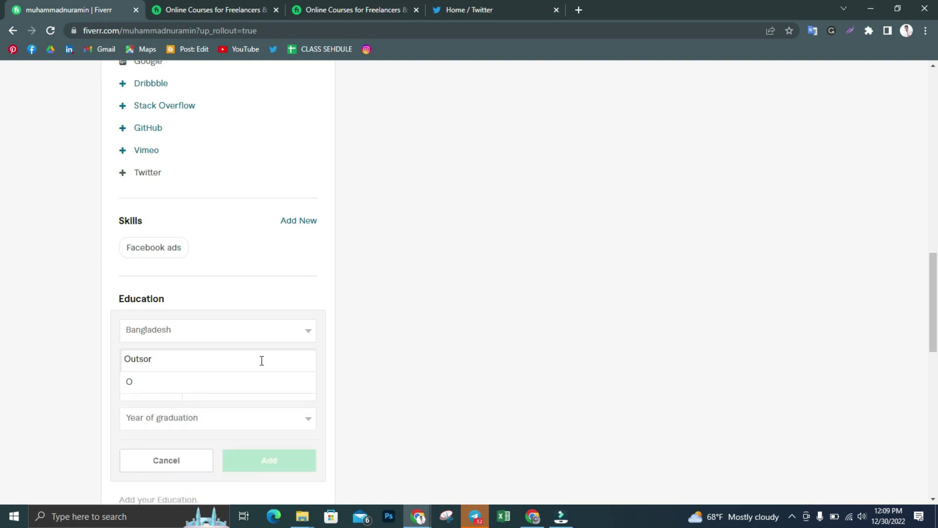
{"action": "key", "text": "BackSpace"}
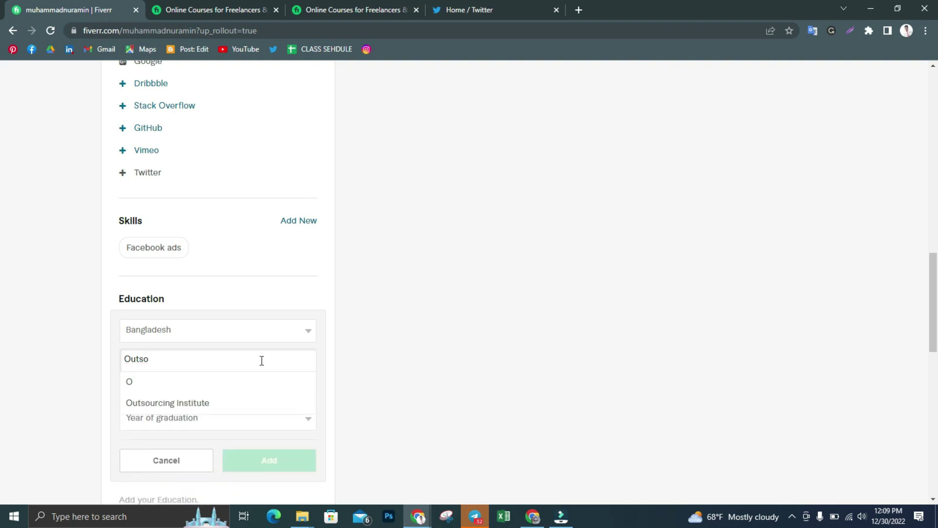
{"action": "left_click", "coordinate": [202, 402]}
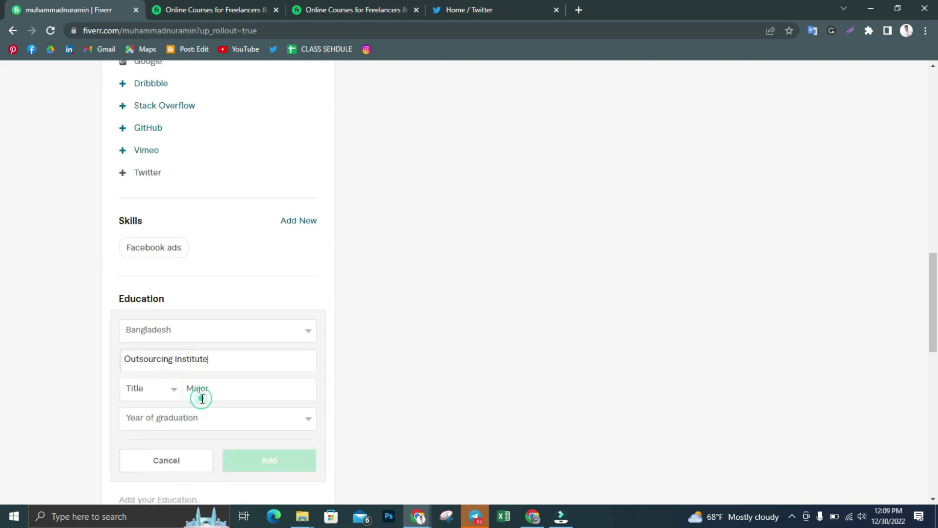
Extend the college/university name to read Outsourcing Institutebd.
{"action": "left_click", "coordinate": [215, 361]}
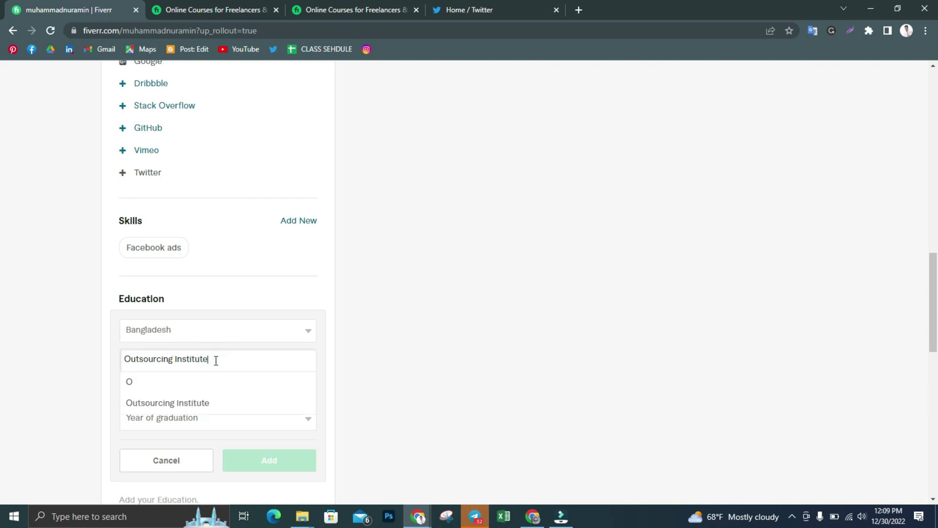
{"action": "type", "text": "bd"}
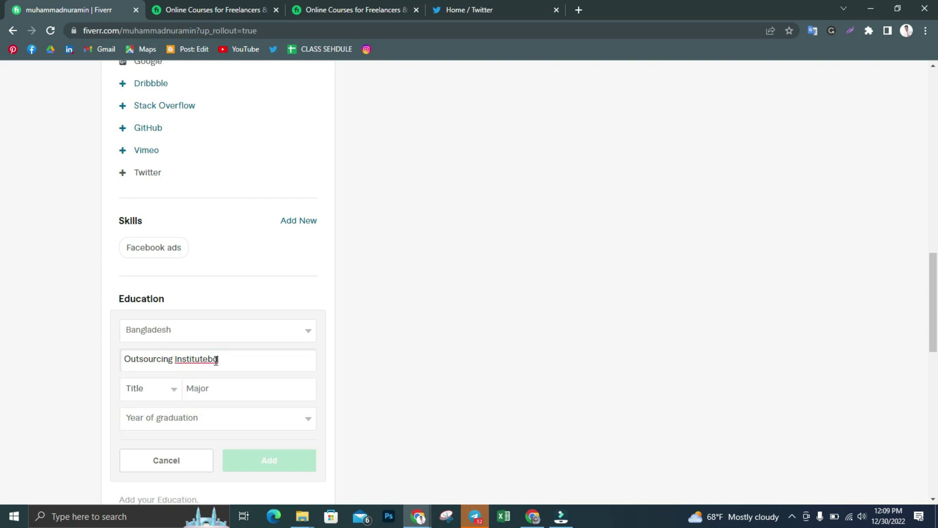
{"action": "key", "text": "BackSpace"}
{"action": "key", "text": "BackSpace"}
{"action": "type", "text": "BD"}
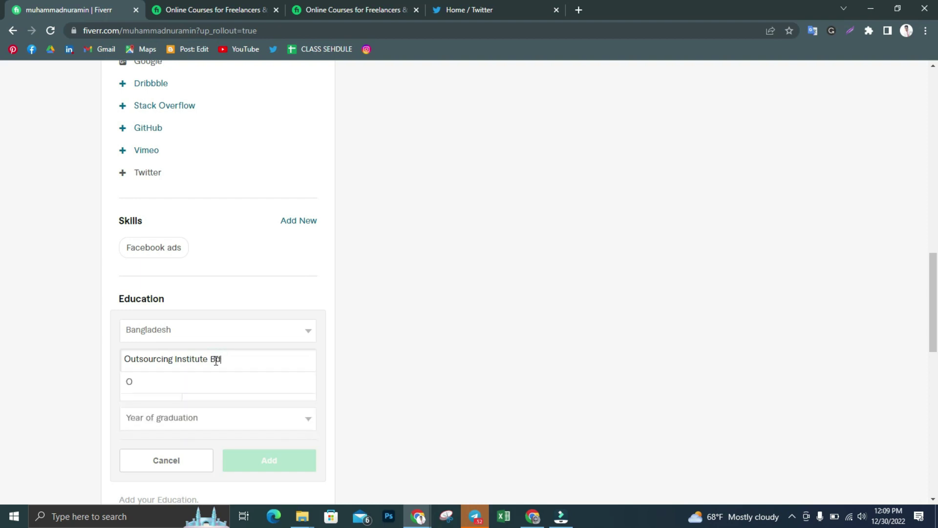
{"action": "key", "text": "BackSpace"}
{"action": "key", "text": "BackSpace"}
{"action": "key", "text": "BackSpace"}
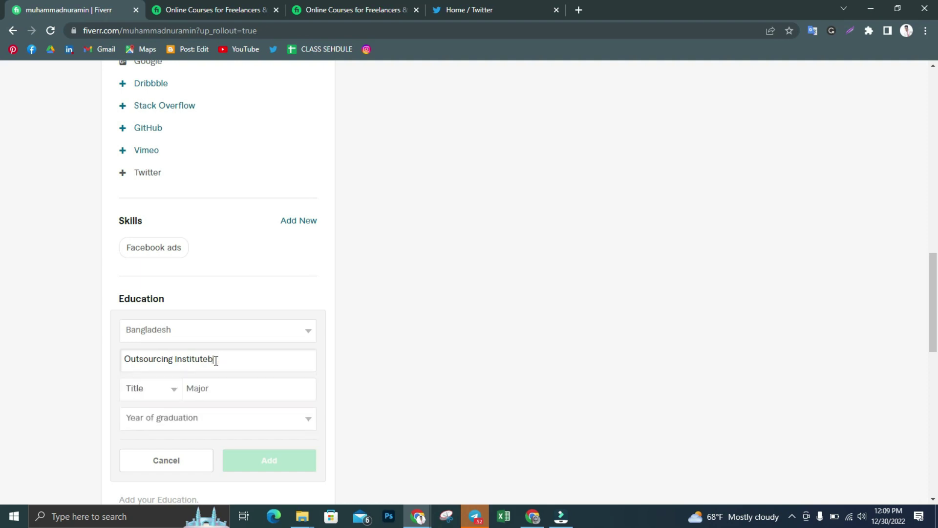
{"action": "type", "text": "bd"}
{"action": "left_click", "coordinate": [279, 357]}
Set the education title to Certificate and the year of graduation to 2021.
{"action": "left_click", "coordinate": [174, 390]}
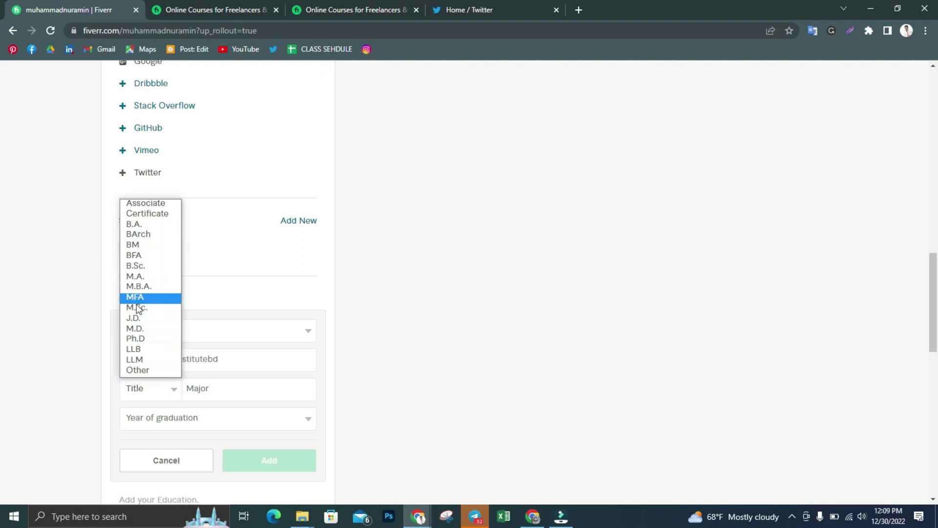
{"action": "left_click", "coordinate": [144, 372]}
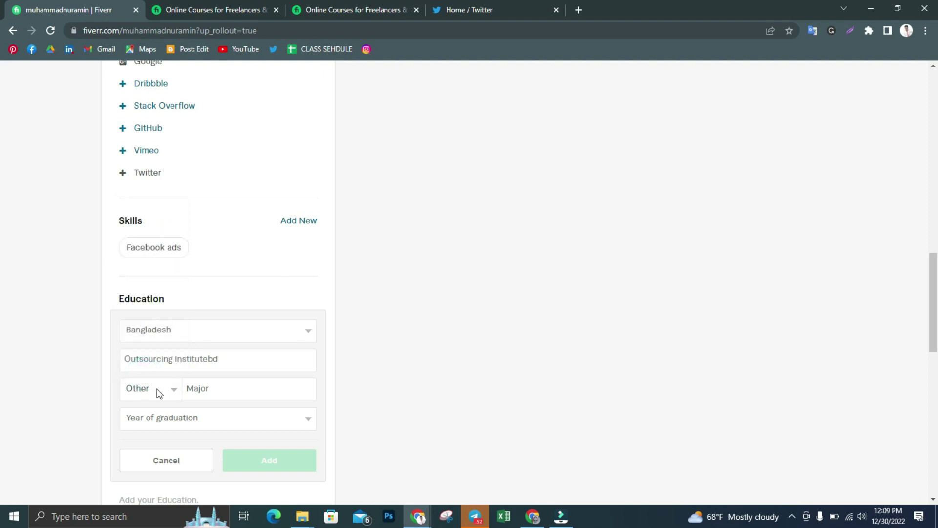
{"action": "left_click", "coordinate": [172, 392]}
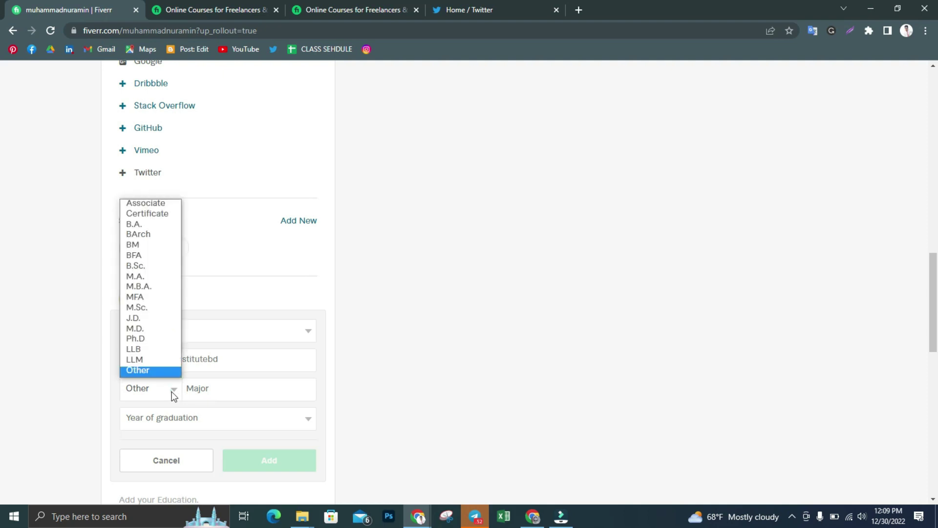
{"action": "left_click", "coordinate": [138, 214]}
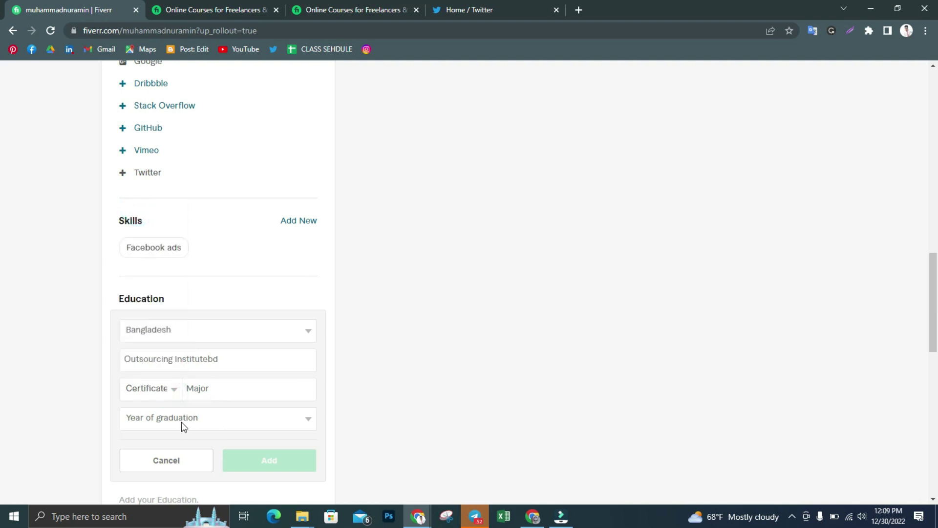
{"action": "left_click", "coordinate": [308, 420]}
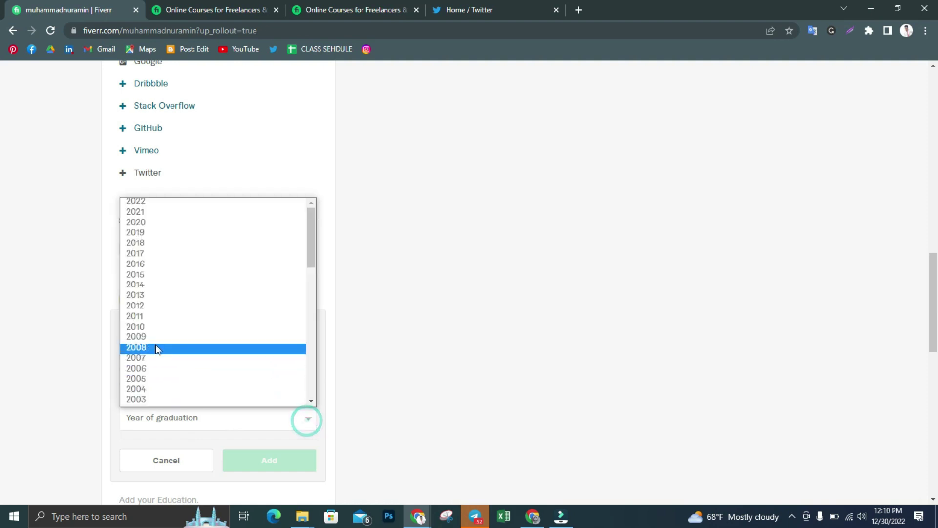
{"action": "left_click", "coordinate": [146, 214]}
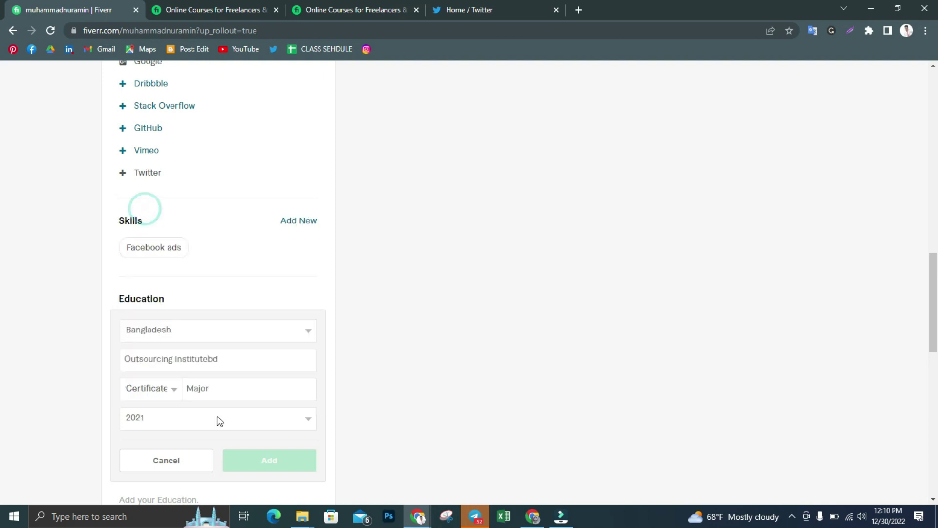
Change the education title to M.B.A.
{"action": "scroll", "coordinate": [272, 366], "scroll_direction": "down", "scroll_amount": 2}
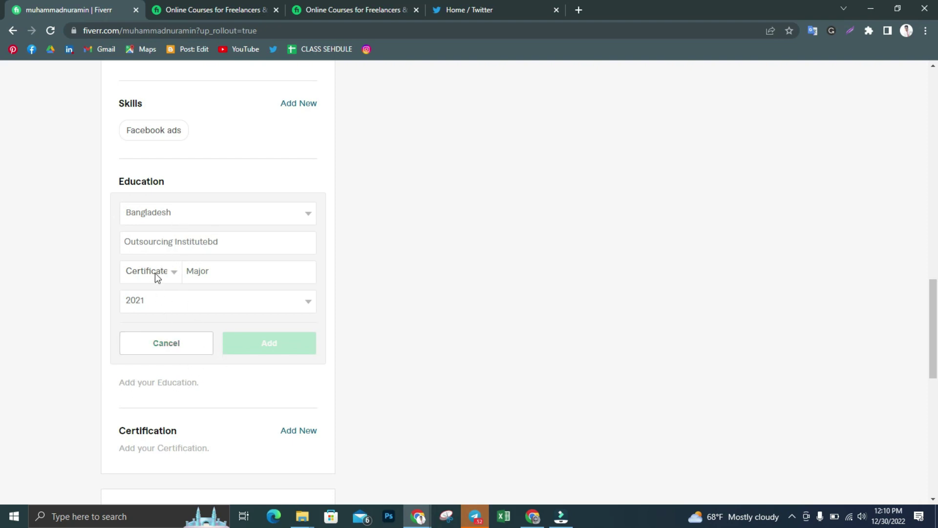
{"action": "left_click", "coordinate": [173, 272]}
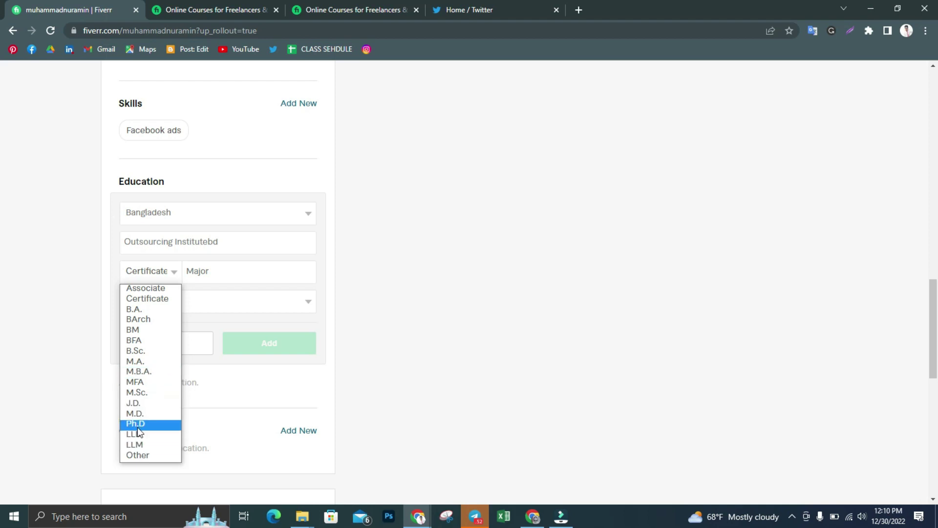
{"action": "left_click", "coordinate": [140, 373]}
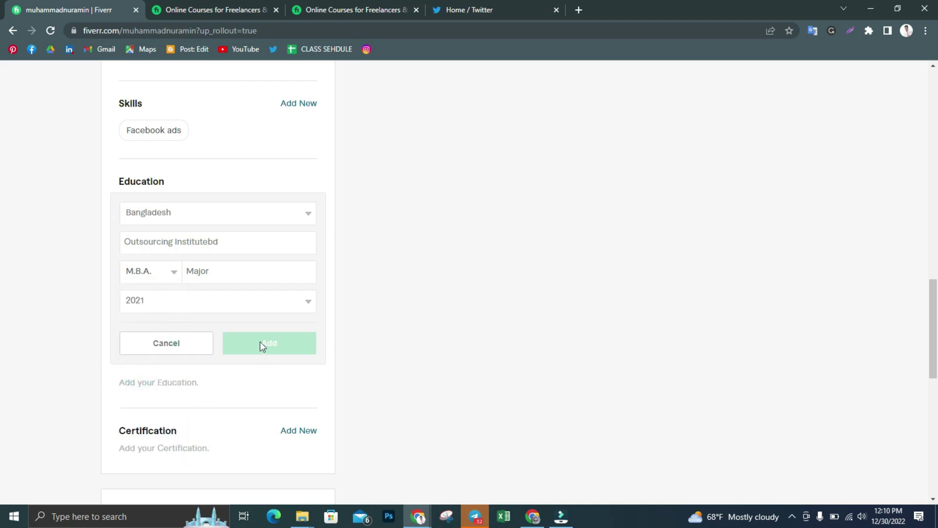
{"action": "left_click", "coordinate": [246, 275]}
{"action": "left_click", "coordinate": [245, 273]}
{"action": "left_click", "coordinate": [244, 273]}
Set the education title to Associate and choose the suggested Facebook Ads as the major.
{"action": "left_click", "coordinate": [174, 273]}
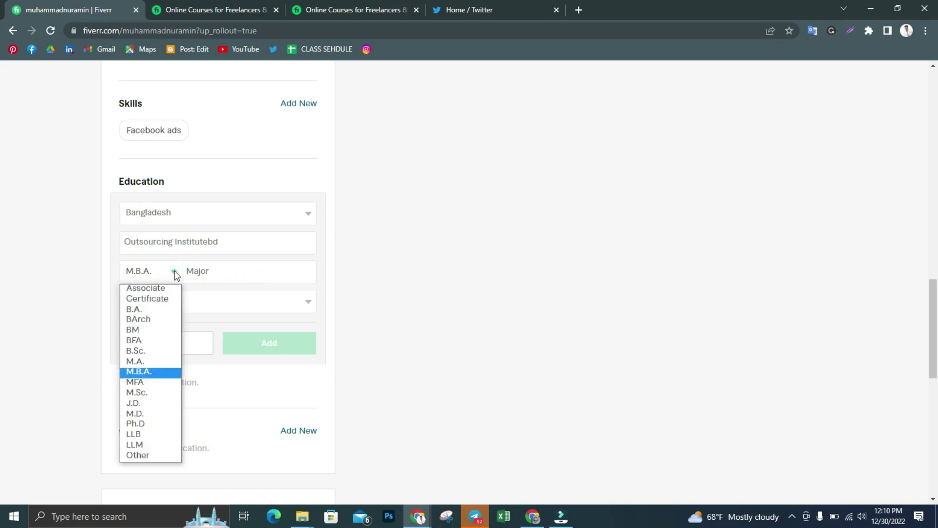
{"action": "left_click", "coordinate": [153, 290]}
{"action": "left_click", "coordinate": [220, 274]}
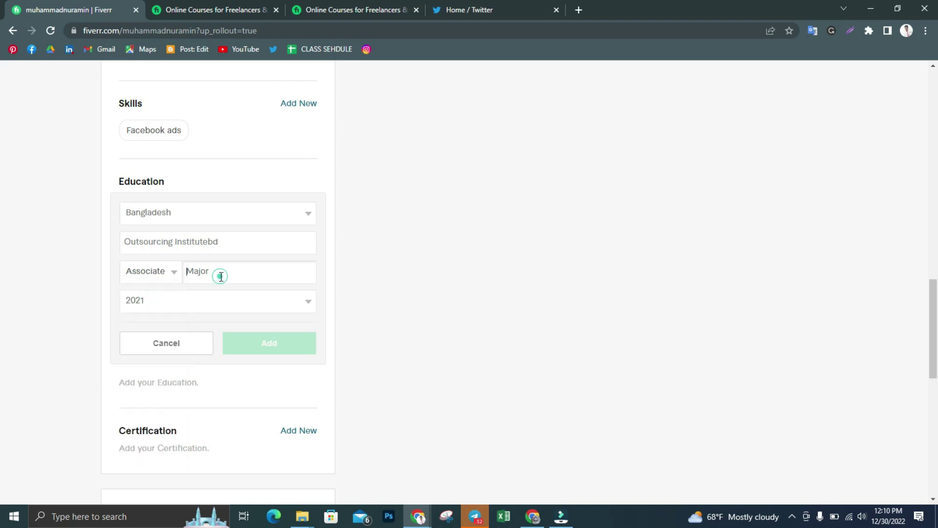
{"action": "type", "text": "Fvfv"}
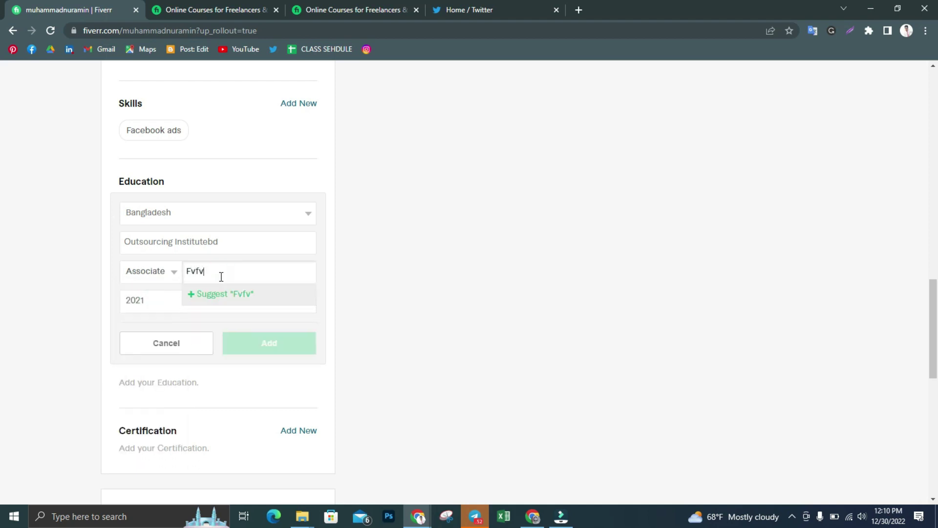
{"action": "key", "text": "BackSpace"}
{"action": "key", "text": "BackSpace"}
{"action": "key", "text": "BackSpace"}
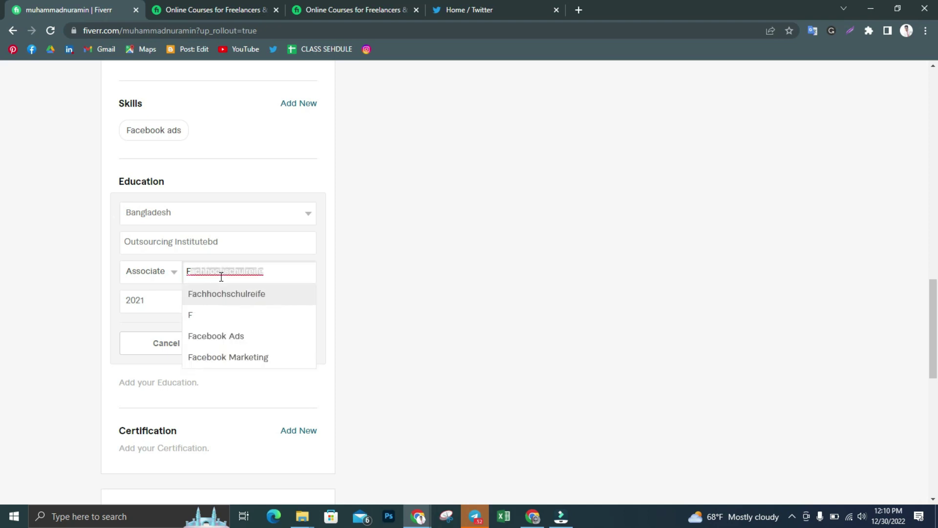
{"action": "key", "text": "BackSpace"}
{"action": "key", "text": "BackSpace"}
{"action": "type", "text": "F"}
{"action": "left_click", "coordinate": [213, 346]}
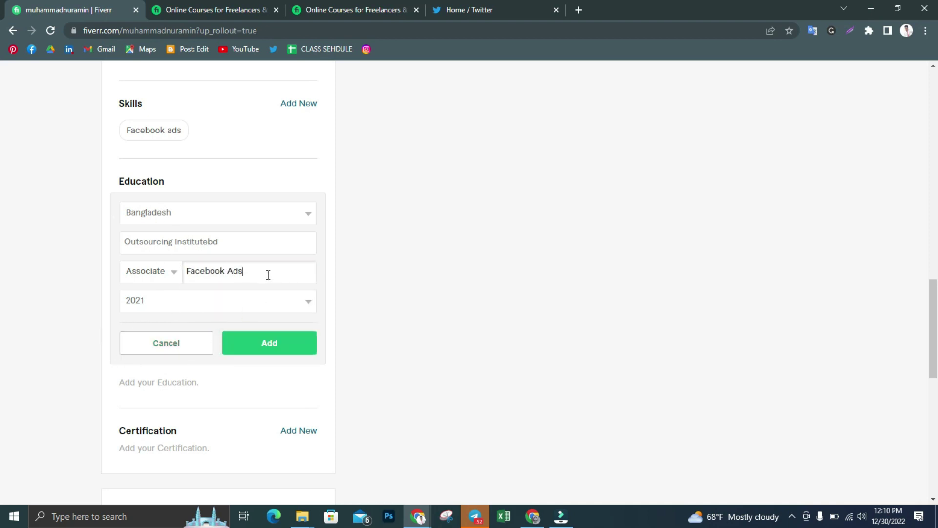
Replace the education major with the suggested Diploma In Digital Marketing and add the education entry to the profile.
{"action": "left_click_drag", "start_coordinate": [263, 273], "coordinate": [187, 272]}
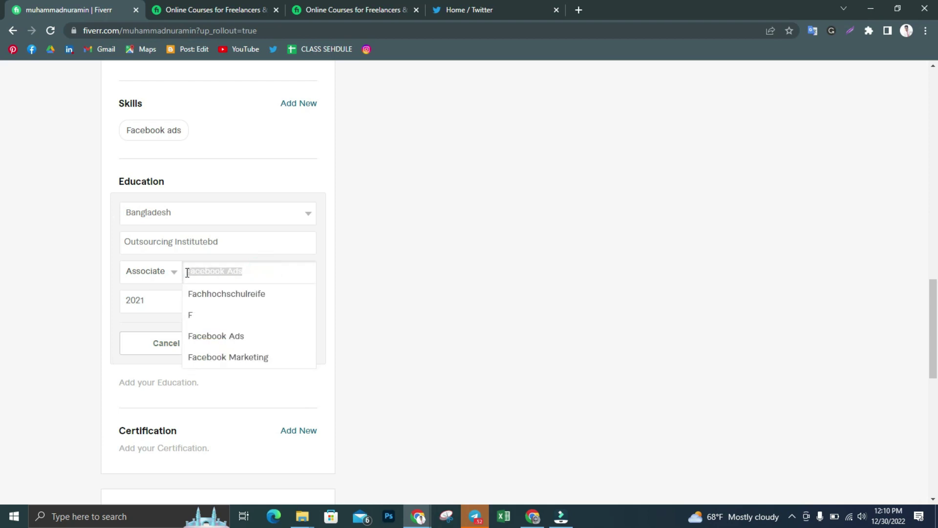
{"action": "type", "text": "Dig"}
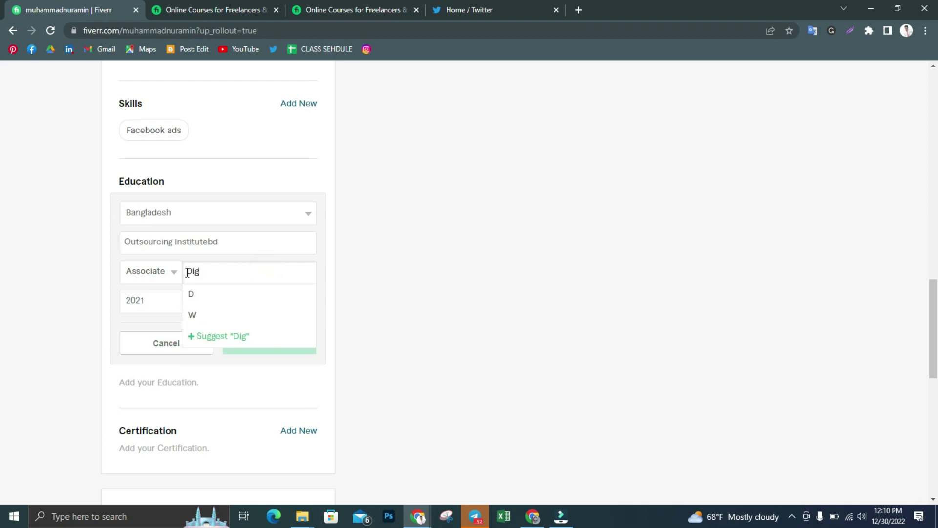
{"action": "type", "text": "i"}
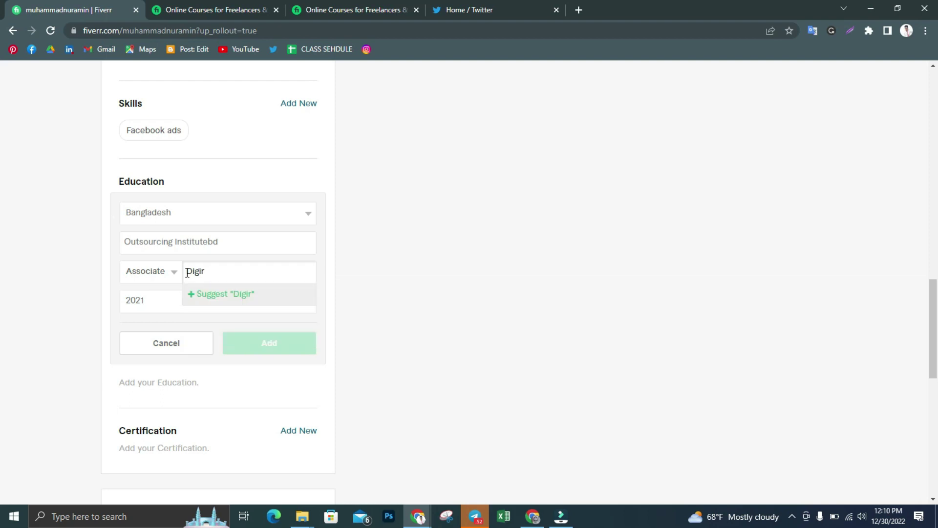
{"action": "type", "text": "tal"}
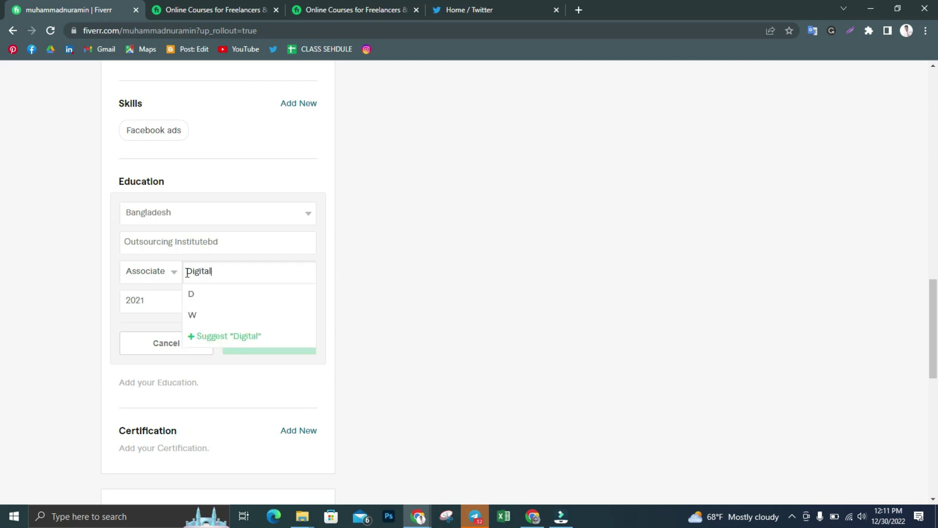
{"action": "type", "text": " Ma"}
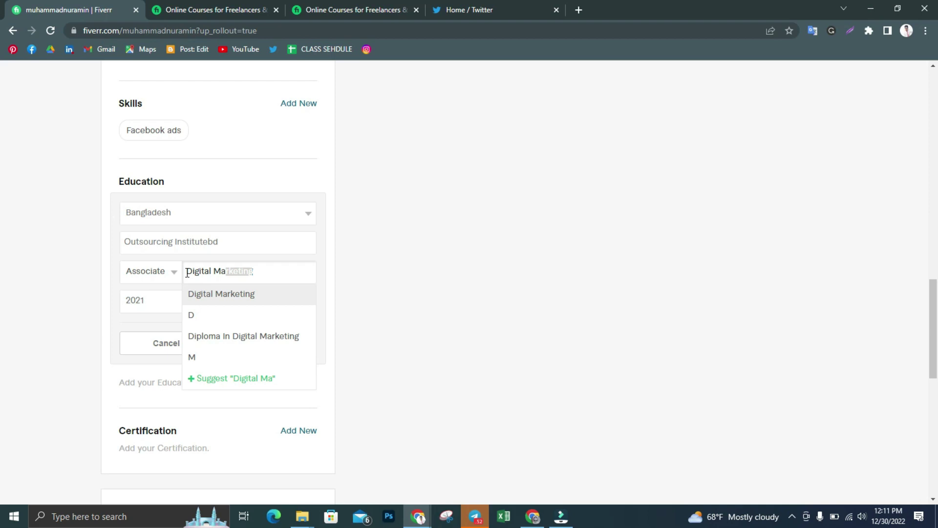
{"action": "left_click", "coordinate": [243, 339]}
{"action": "left_click", "coordinate": [244, 342]}
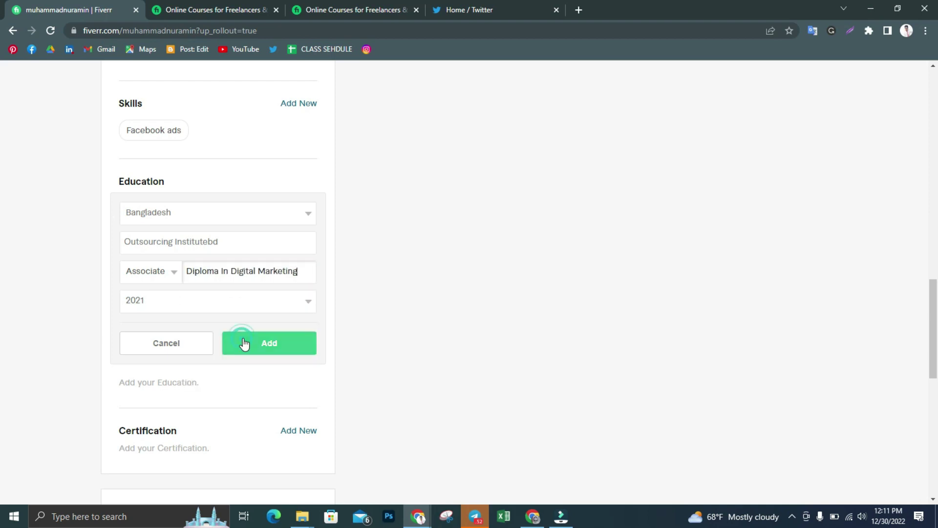
{"action": "left_click", "coordinate": [266, 349]}
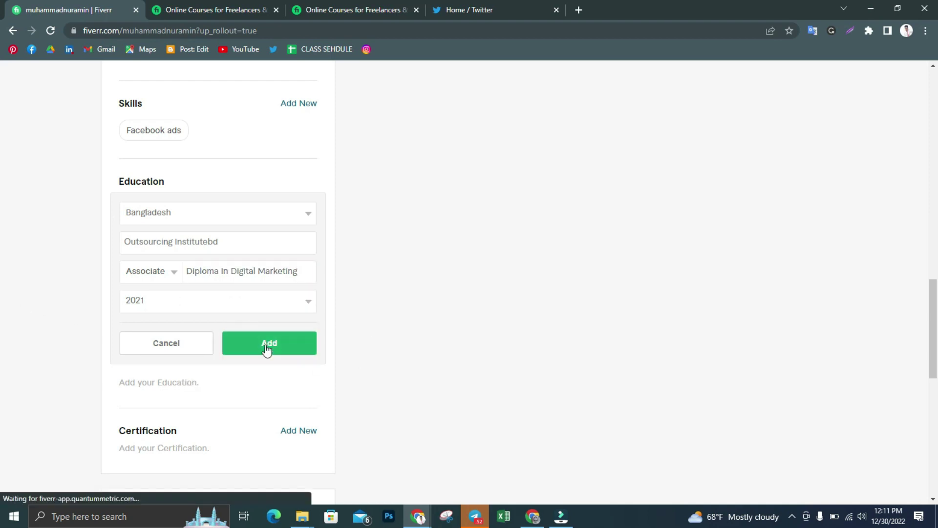
{"action": "left_click", "coordinate": [267, 348]}
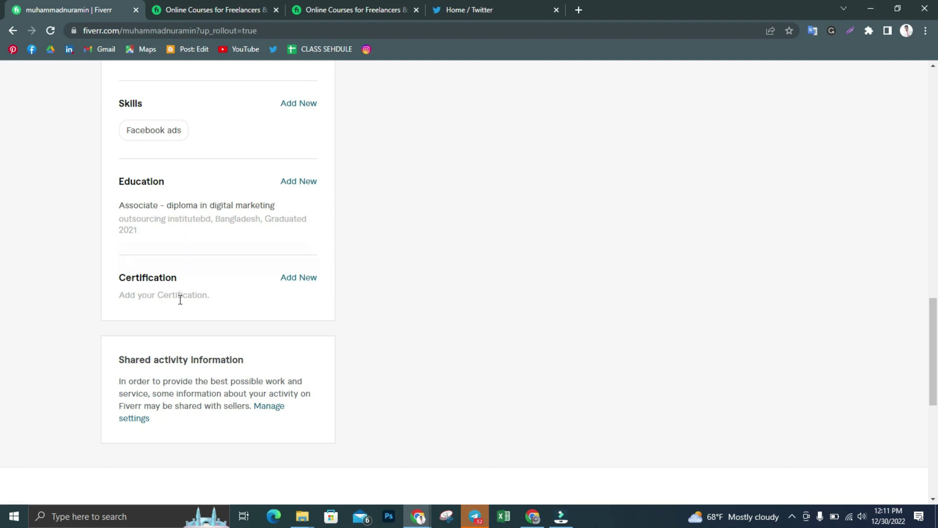
Open the management settings for shared activity information below the certification section.
{"action": "scroll", "coordinate": [178, 297], "scroll_direction": "down", "scroll_amount": 2}
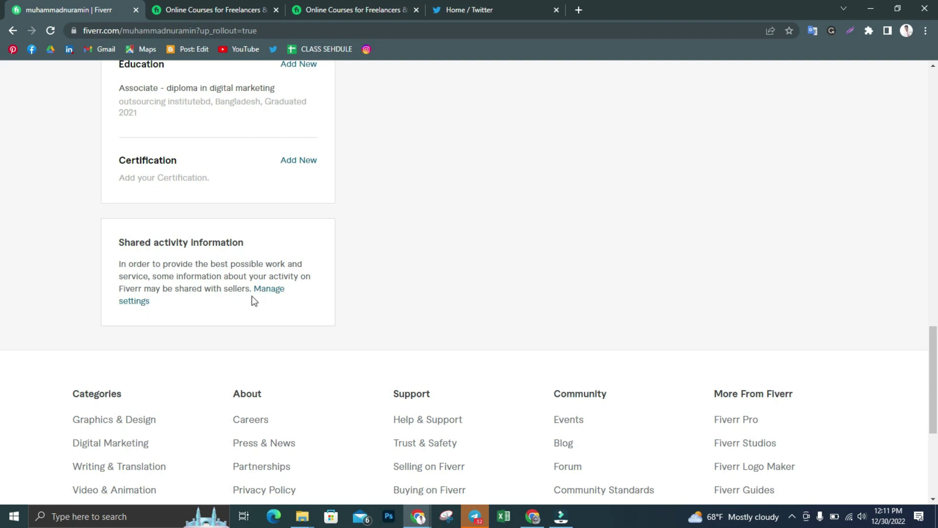
{"action": "left_click", "coordinate": [274, 296]}
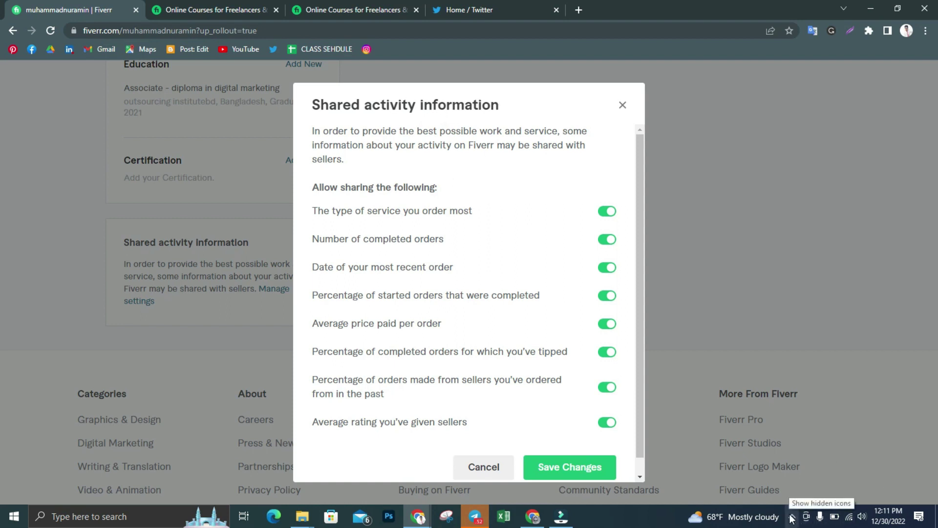
Capture the shared activity dialog with Lightshot and outline its title and introductory paragraph with red rectangles.
{"action": "left_click", "coordinate": [852, 32]}
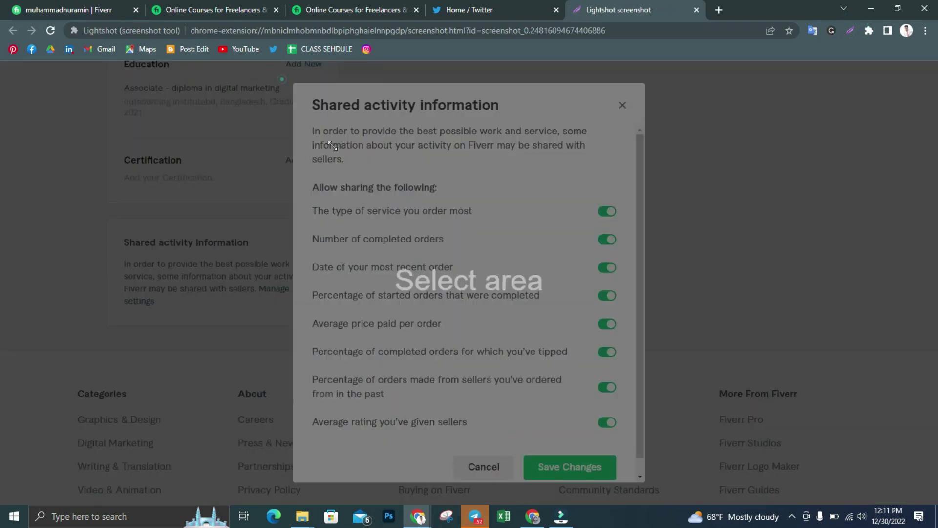
{"action": "left_click_drag", "start_coordinate": [282, 79], "coordinate": [711, 490]}
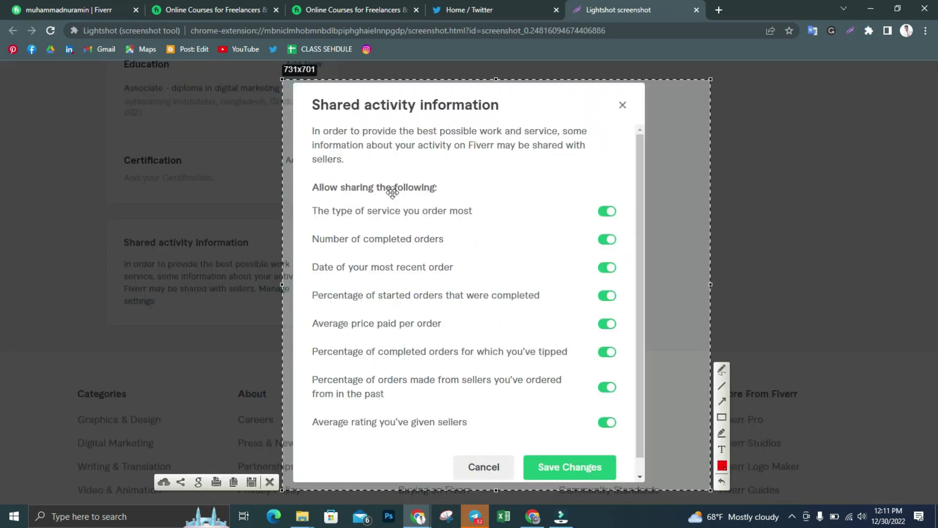
{"action": "left_click", "coordinate": [722, 418]}
{"action": "left_click_drag", "start_coordinate": [305, 94], "coordinate": [549, 116]}
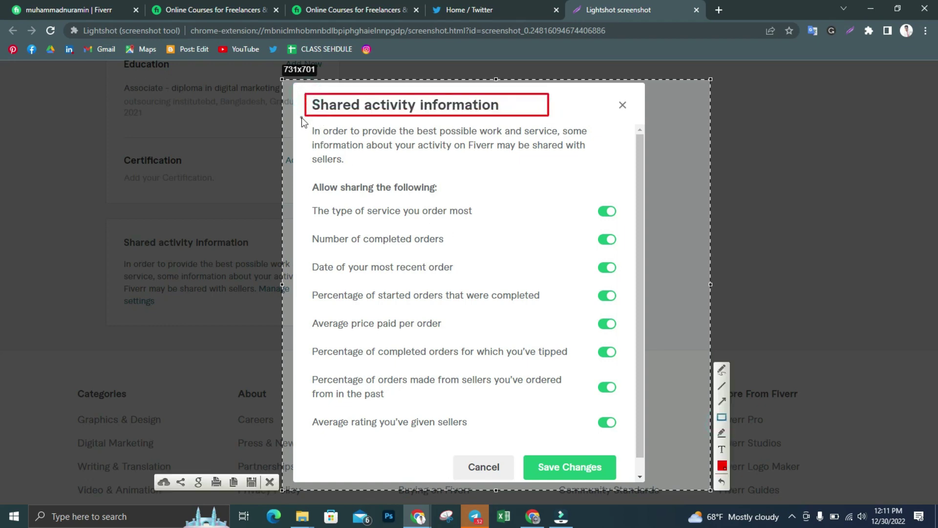
{"action": "left_click_drag", "start_coordinate": [303, 122], "coordinate": [603, 168]}
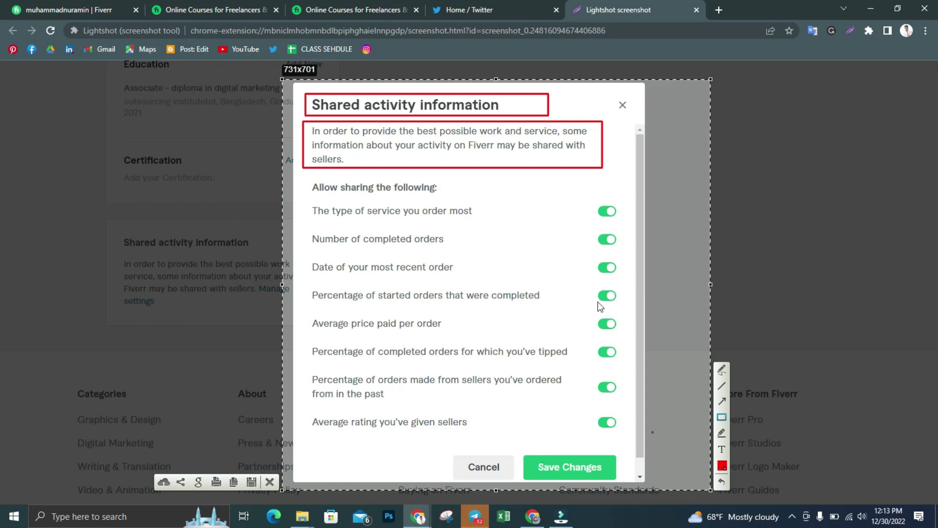
Discard the annotated screenshot and save the shared activity settings on the Fiverr profile.
{"action": "left_click", "coordinate": [270, 482]}
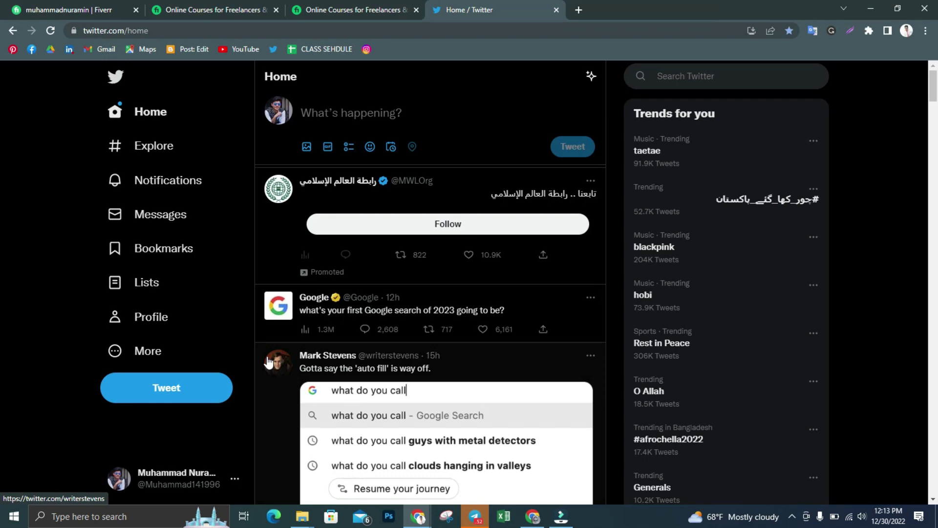
{"action": "left_click", "coordinate": [51, 9]}
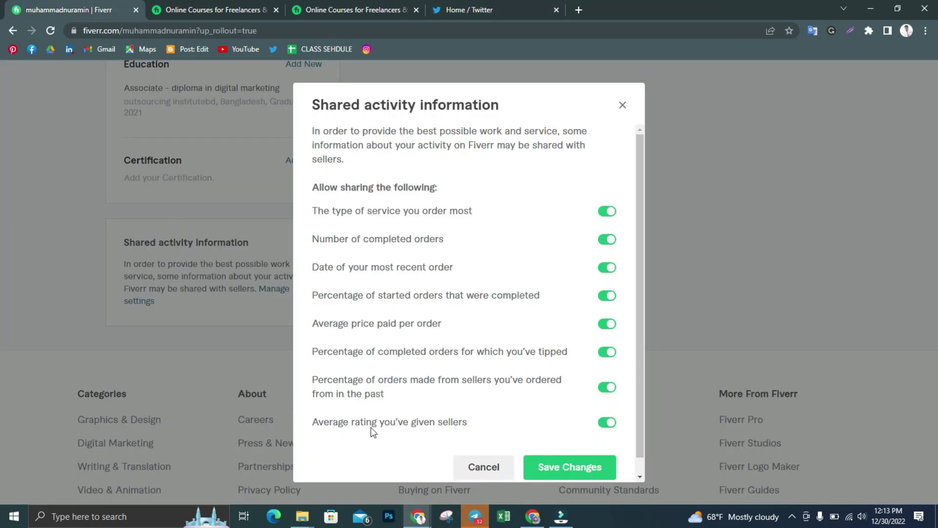
{"action": "left_click", "coordinate": [562, 467]}
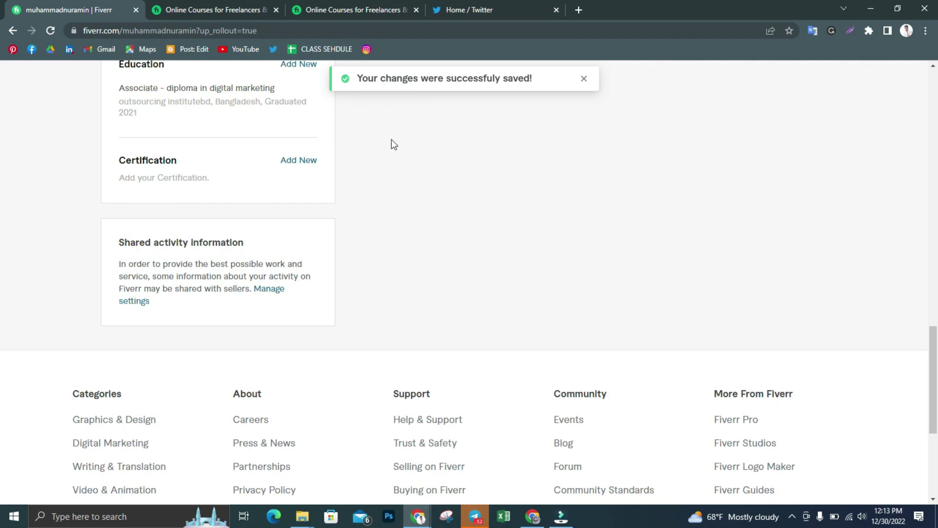
Review the full profile page, from the profile card and description through skills, education, certification and shared activity information.
{"action": "scroll", "coordinate": [331, 244], "scroll_direction": "down", "scroll_amount": 5}
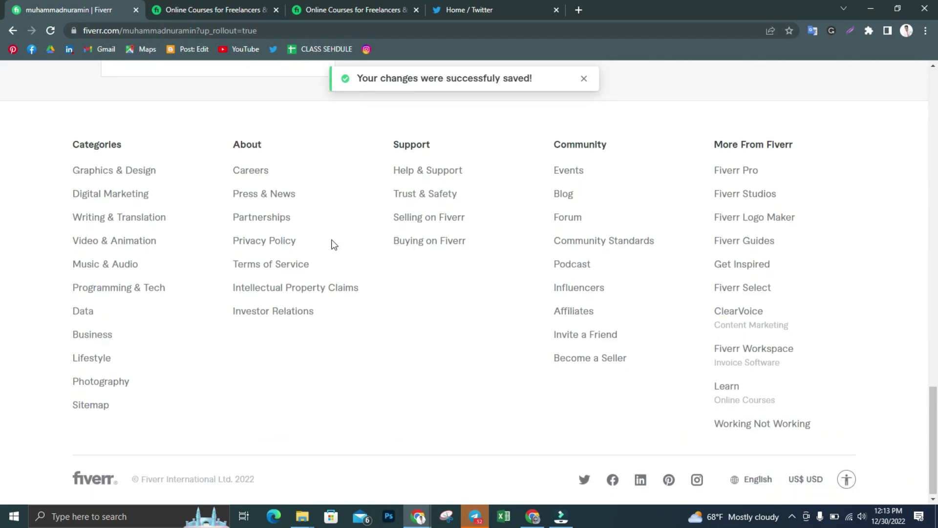
{"action": "scroll", "coordinate": [331, 245], "scroll_direction": "up", "scroll_amount": 15}
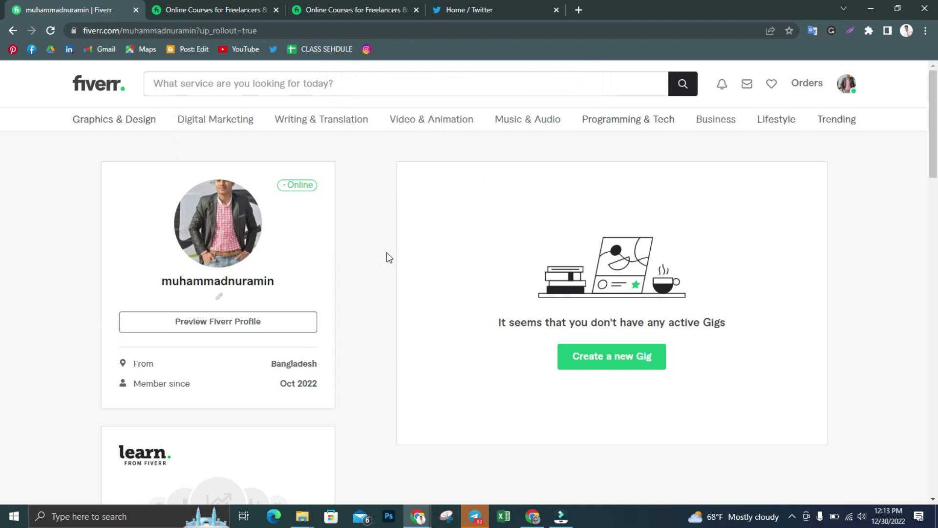
{"action": "scroll", "coordinate": [386, 252], "scroll_direction": "down", "scroll_amount": 2}
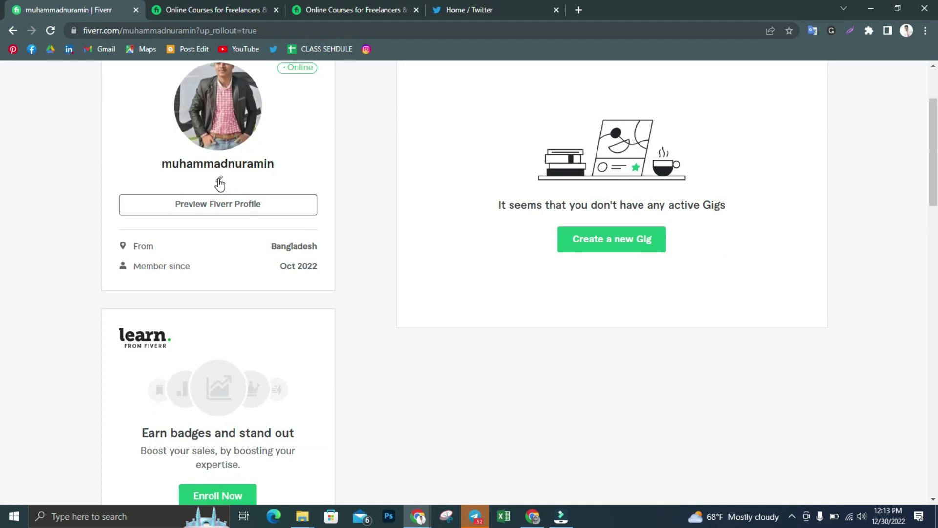
{"action": "scroll", "coordinate": [392, 246], "scroll_direction": "down", "scroll_amount": 4}
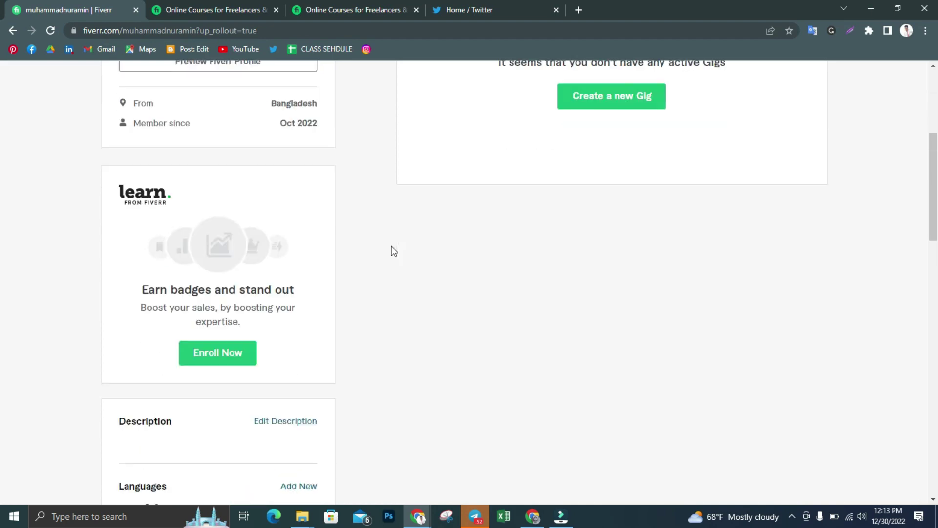
{"action": "scroll", "coordinate": [396, 253], "scroll_direction": "down", "scroll_amount": 18}
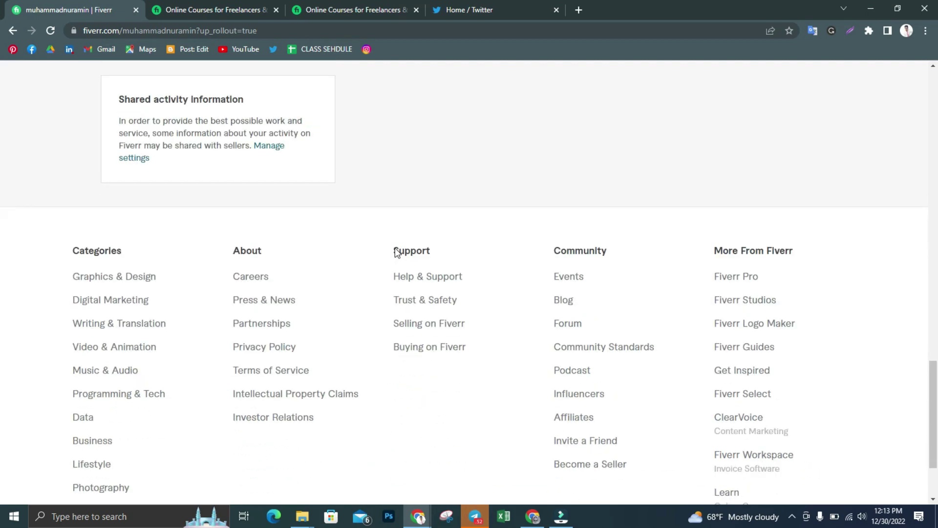
{"action": "scroll", "coordinate": [396, 250], "scroll_direction": "up", "scroll_amount": 8}
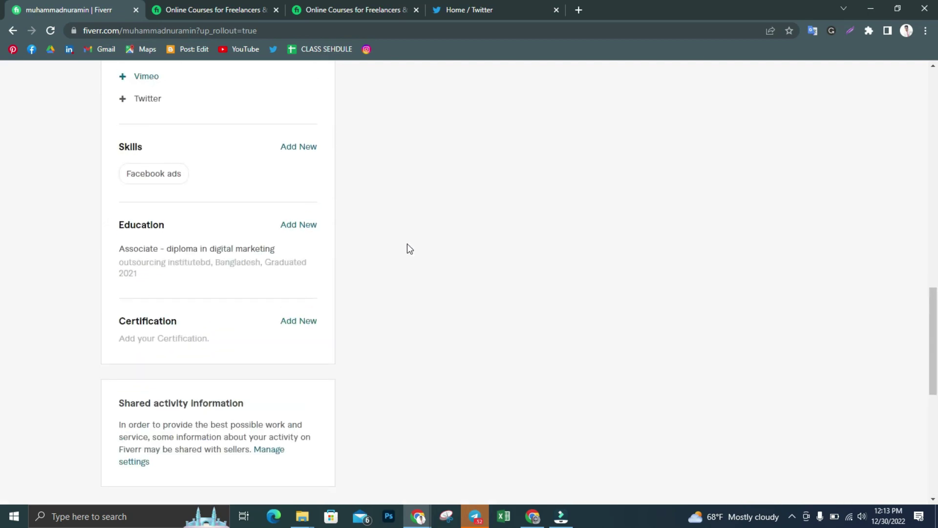
{"action": "scroll", "coordinate": [407, 244], "scroll_direction": "up", "scroll_amount": 15}
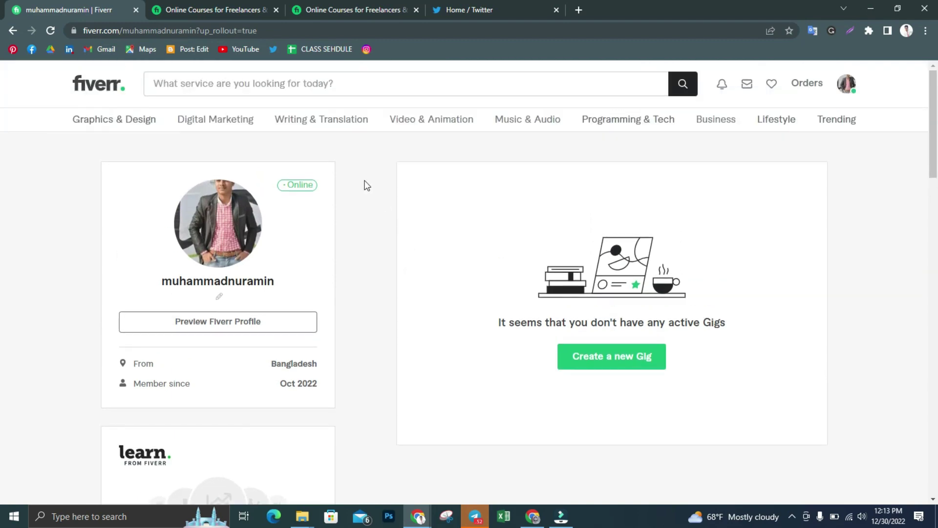
{"action": "scroll", "coordinate": [377, 350], "scroll_direction": "down", "scroll_amount": 7}
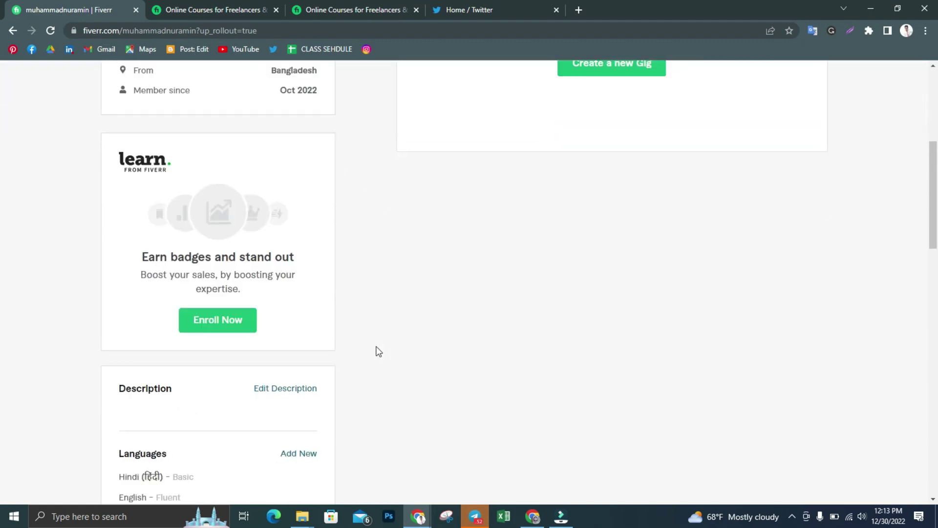
{"action": "scroll", "coordinate": [378, 350], "scroll_direction": "up", "scroll_amount": 7}
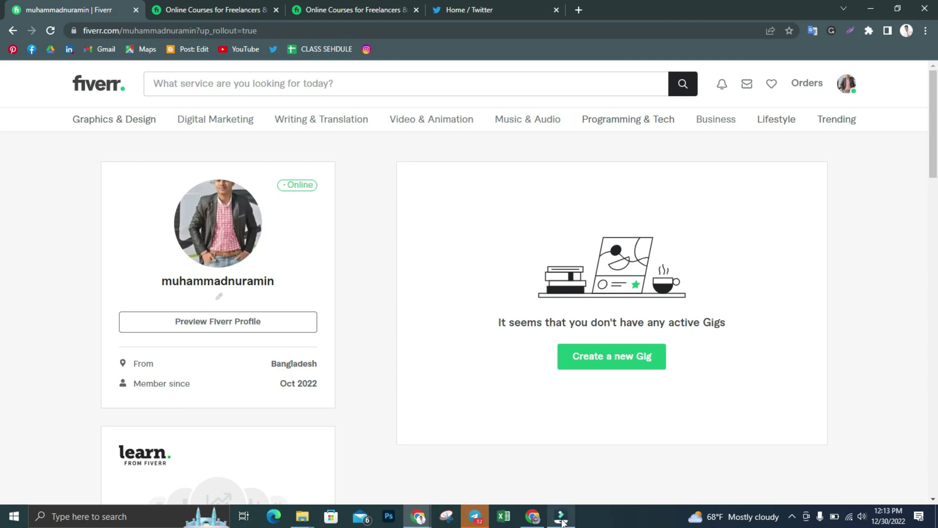
Switch to the Wondershare Filmora window.
{"action": "left_click", "coordinate": [546, 458]}
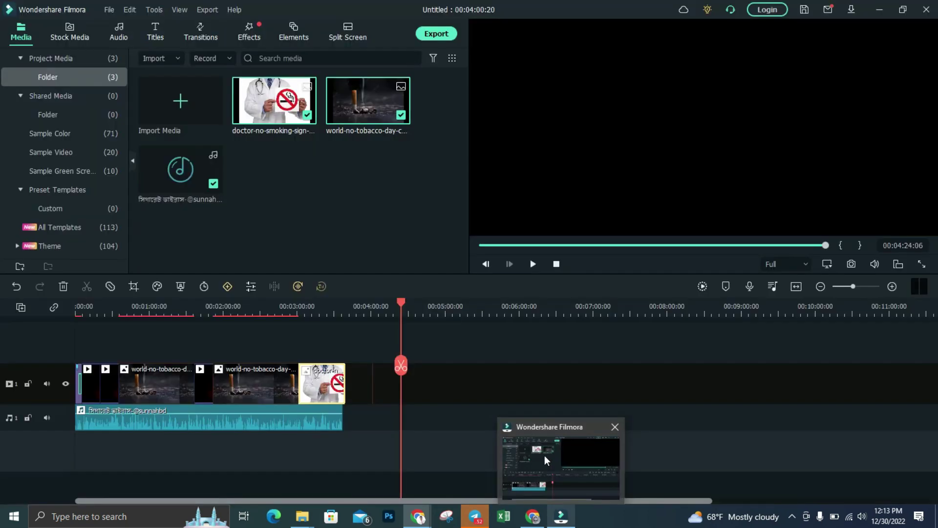